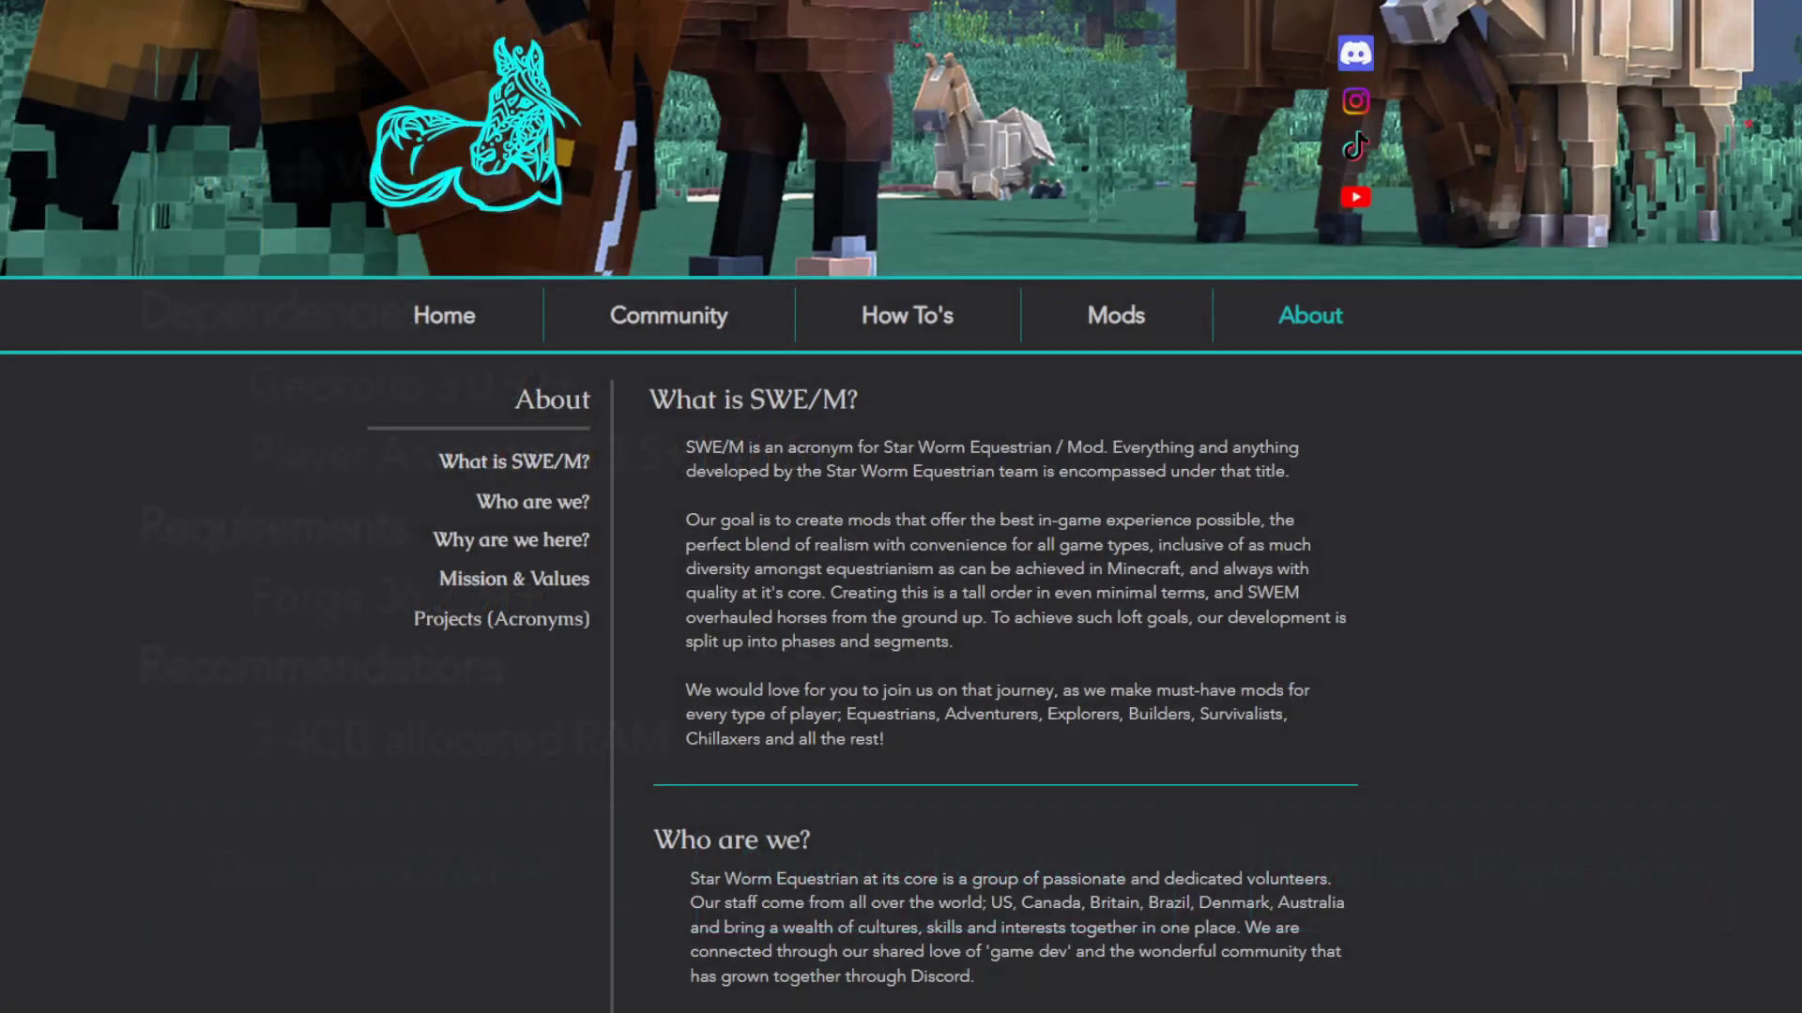
- Look over the About page of the Star Worm Equestrian website and go to its Join Our Community page
{"action": "scroll", "coordinate": [1500, 625], "scroll_direction": "down", "scroll_amount": 2}
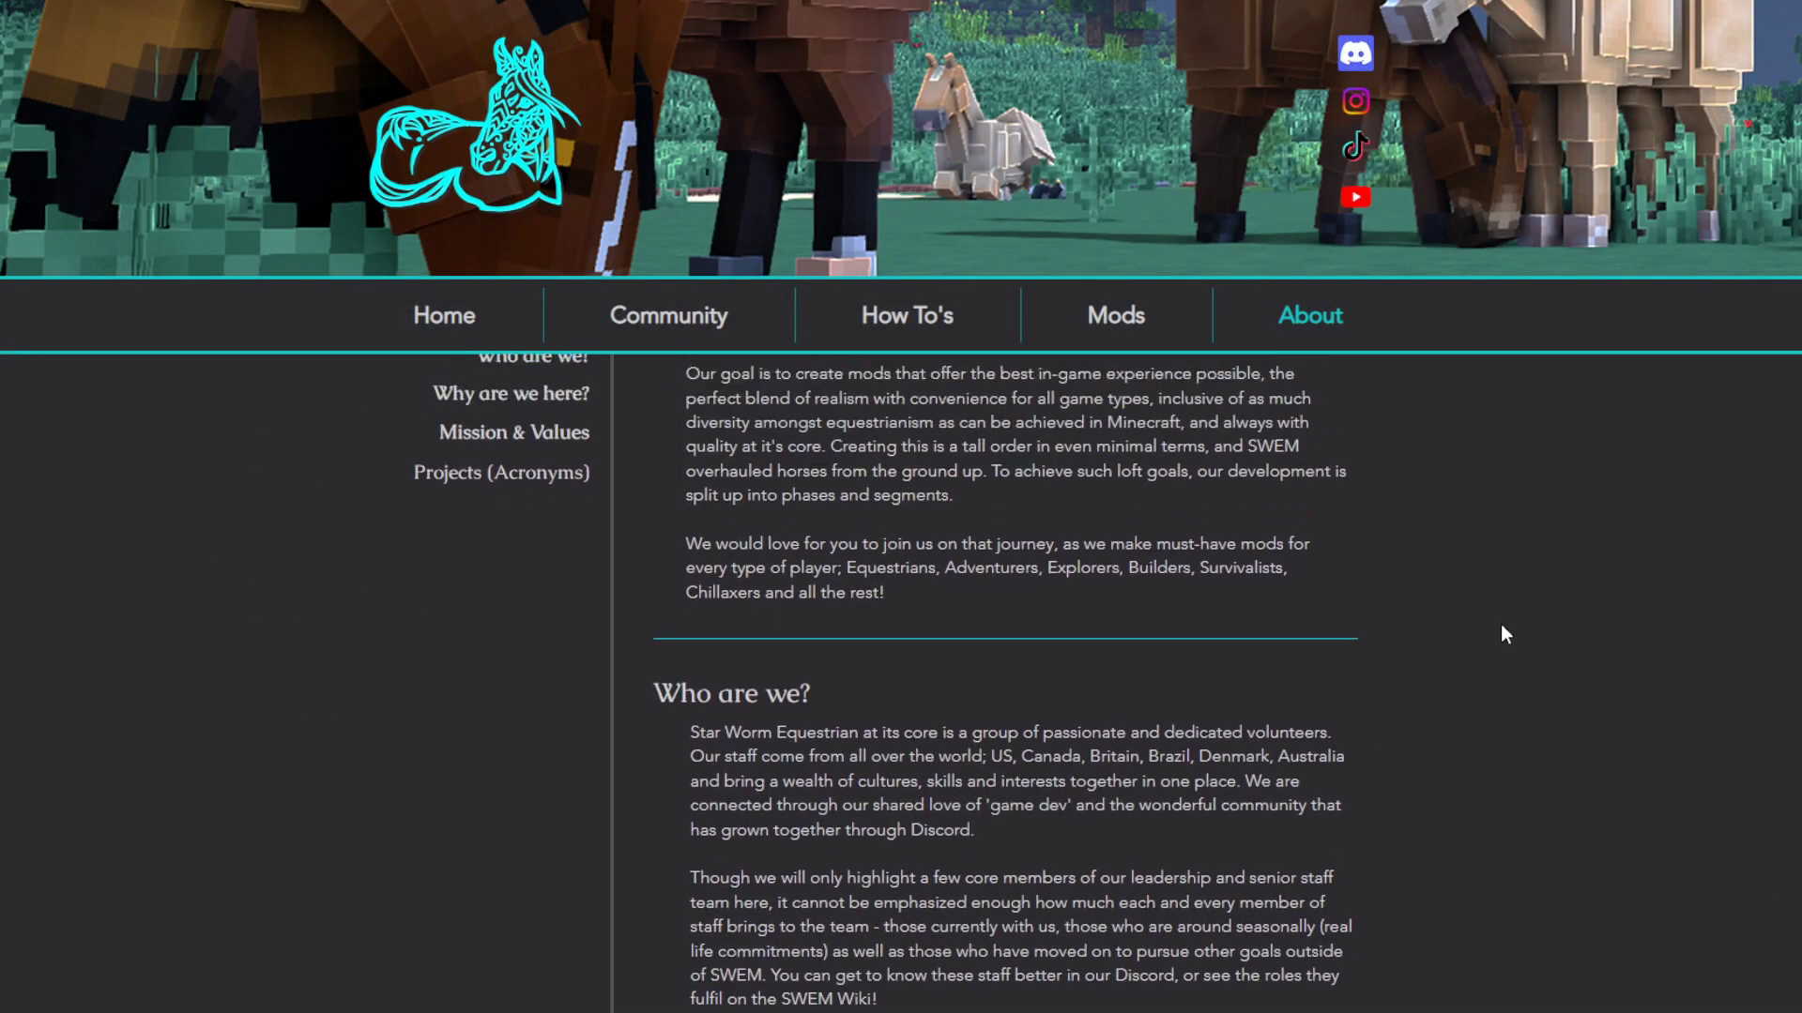
{"action": "scroll", "coordinate": [1500, 625], "scroll_direction": "up", "scroll_amount": 2}
{"action": "mouse_move", "coordinate": [658, 329]}
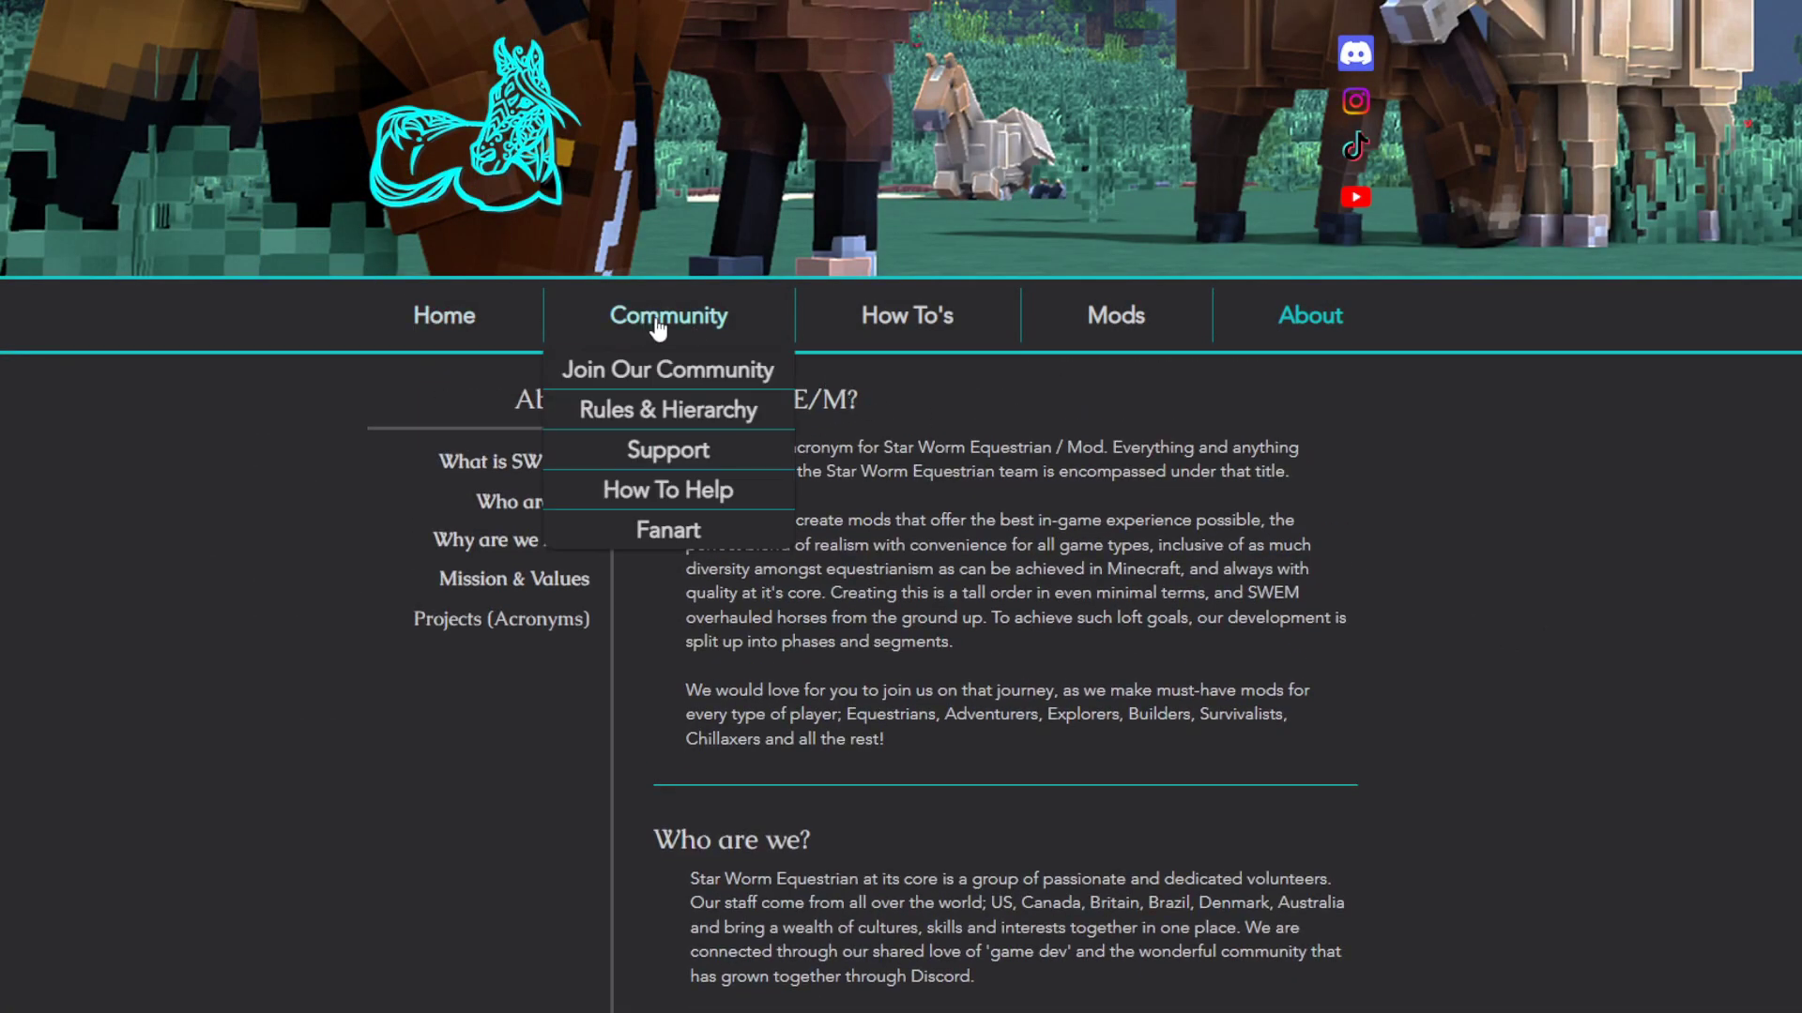
{"action": "left_click", "coordinate": [688, 380]}
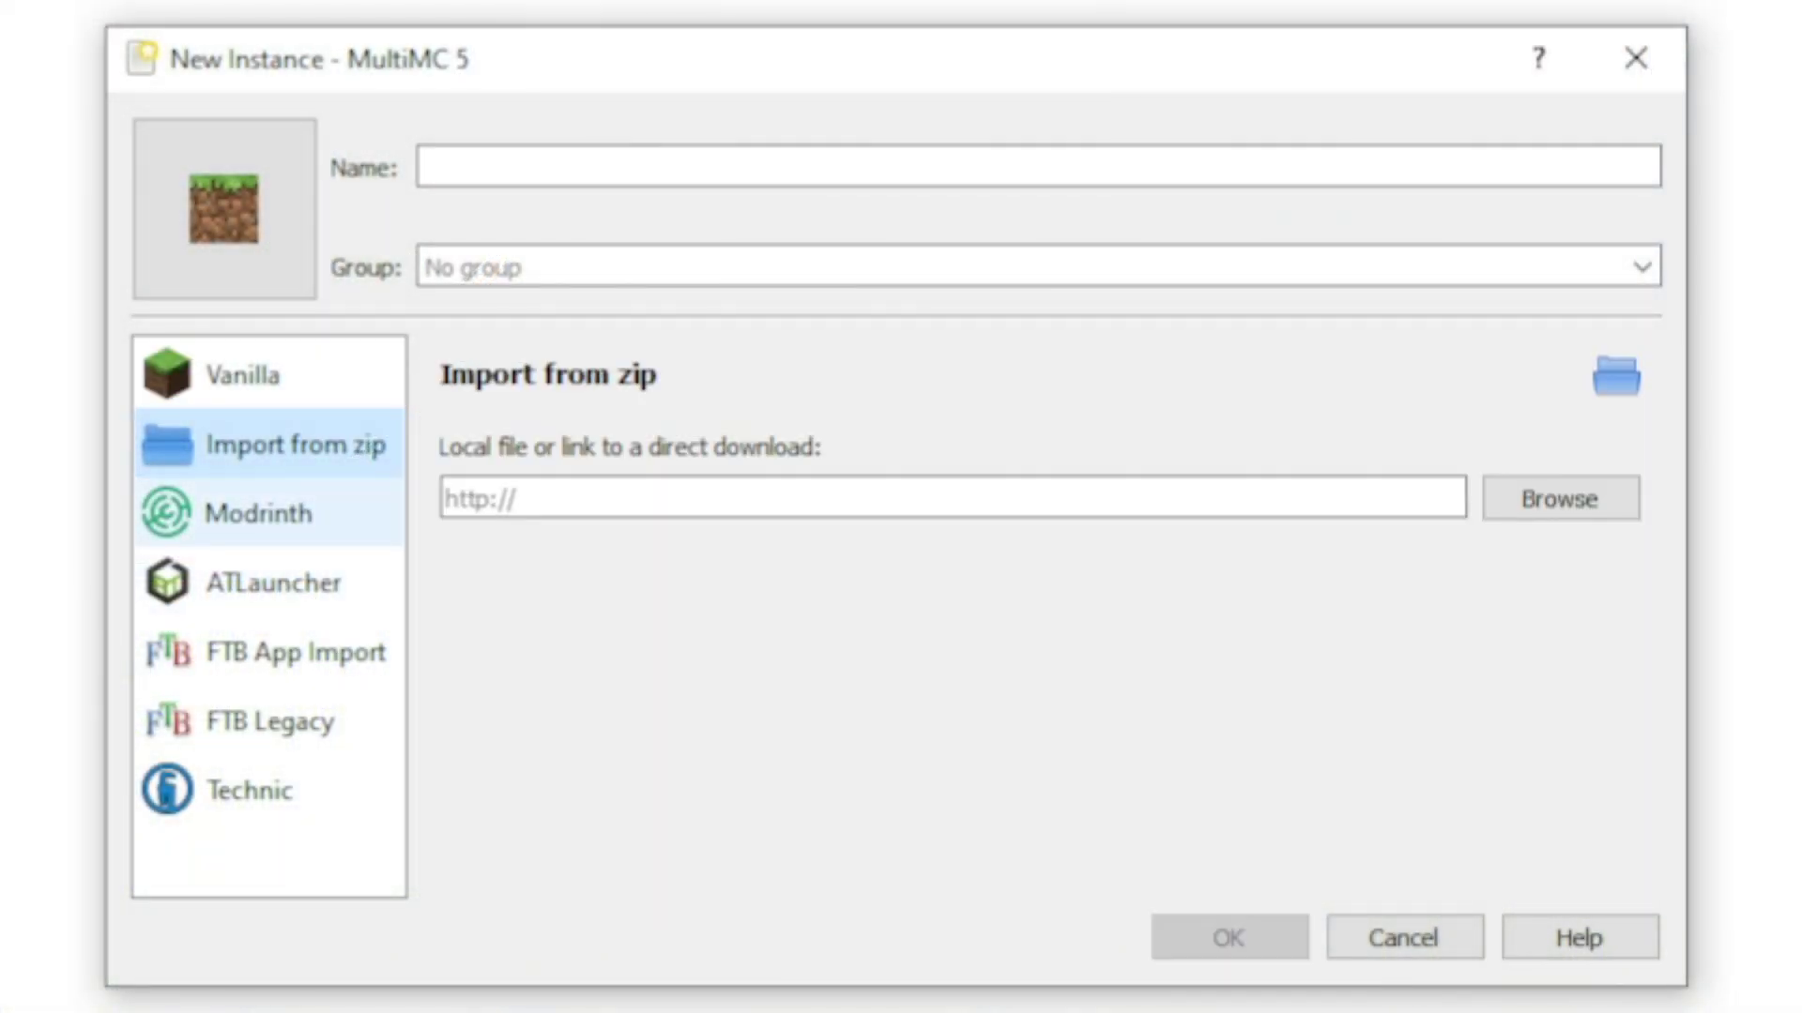
- Look through the Modrinth, ATLauncher, FTB App Import and FTB Legacy sources for a new MultiMC instance
{"action": "left_click", "coordinate": [258, 514]}
{"action": "left_click", "coordinate": [273, 583]}
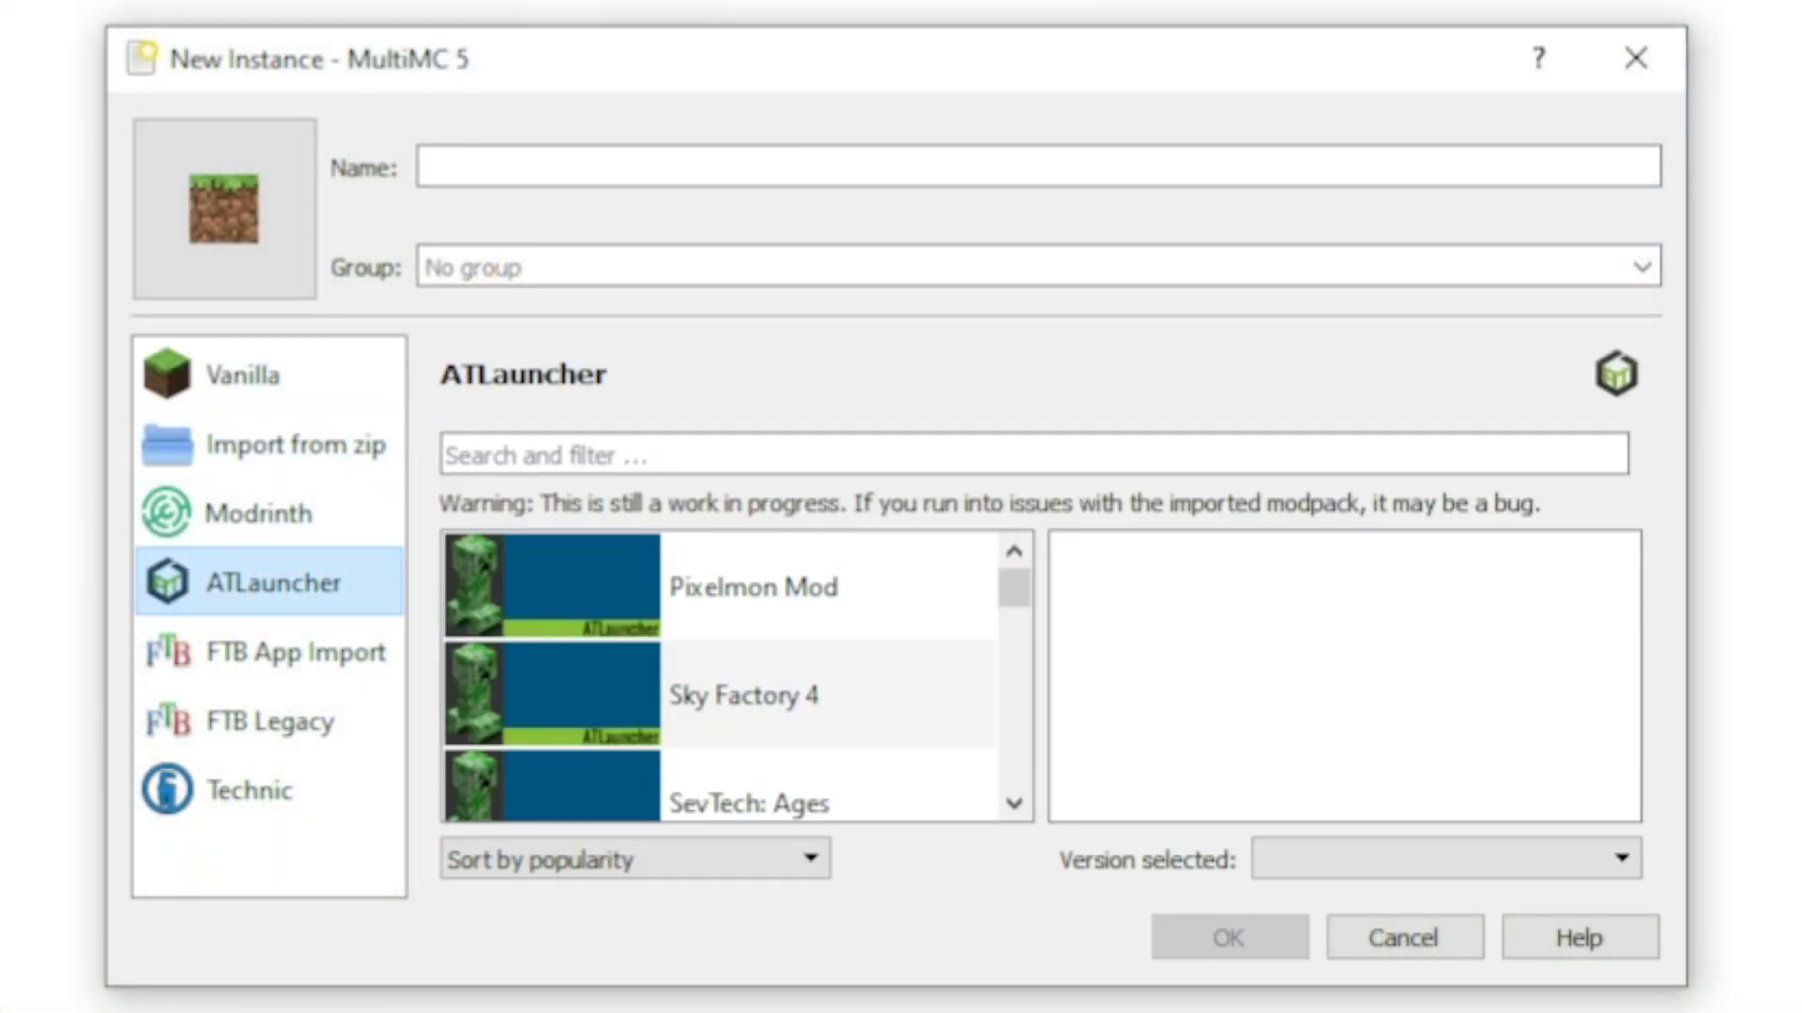
{"action": "left_click", "coordinate": [296, 652]}
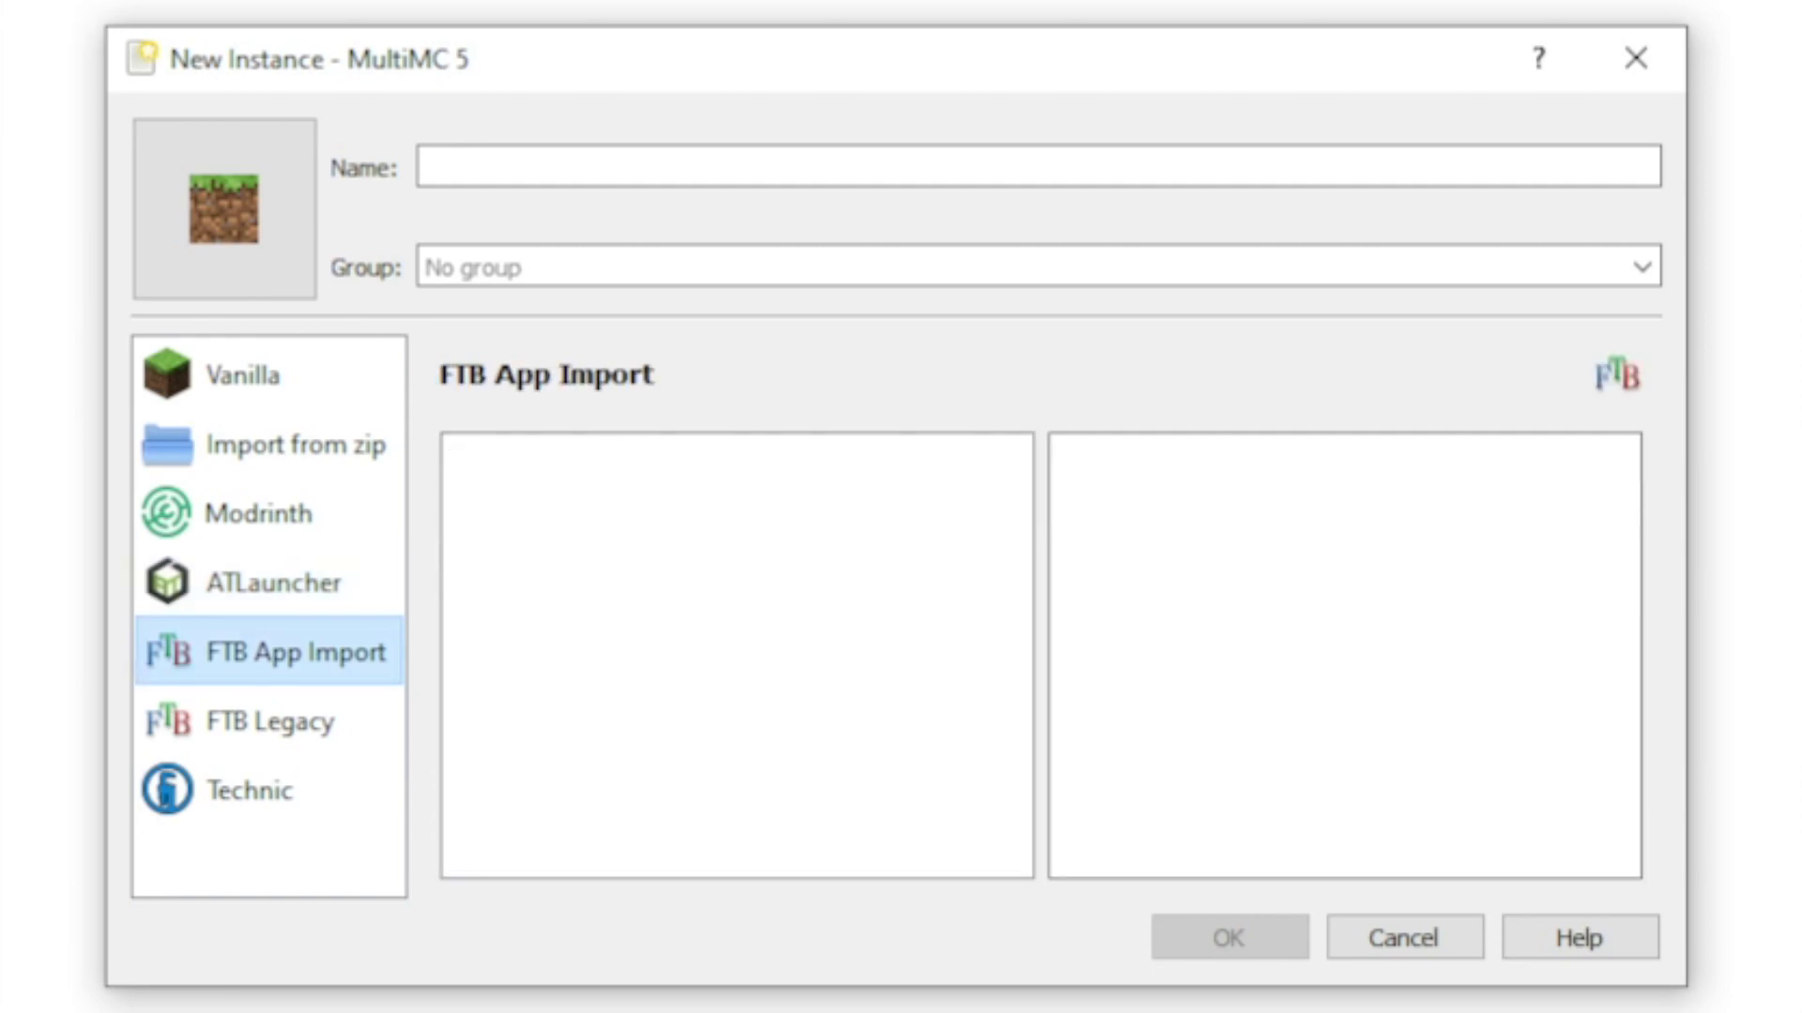
{"action": "left_click", "coordinate": [270, 721]}
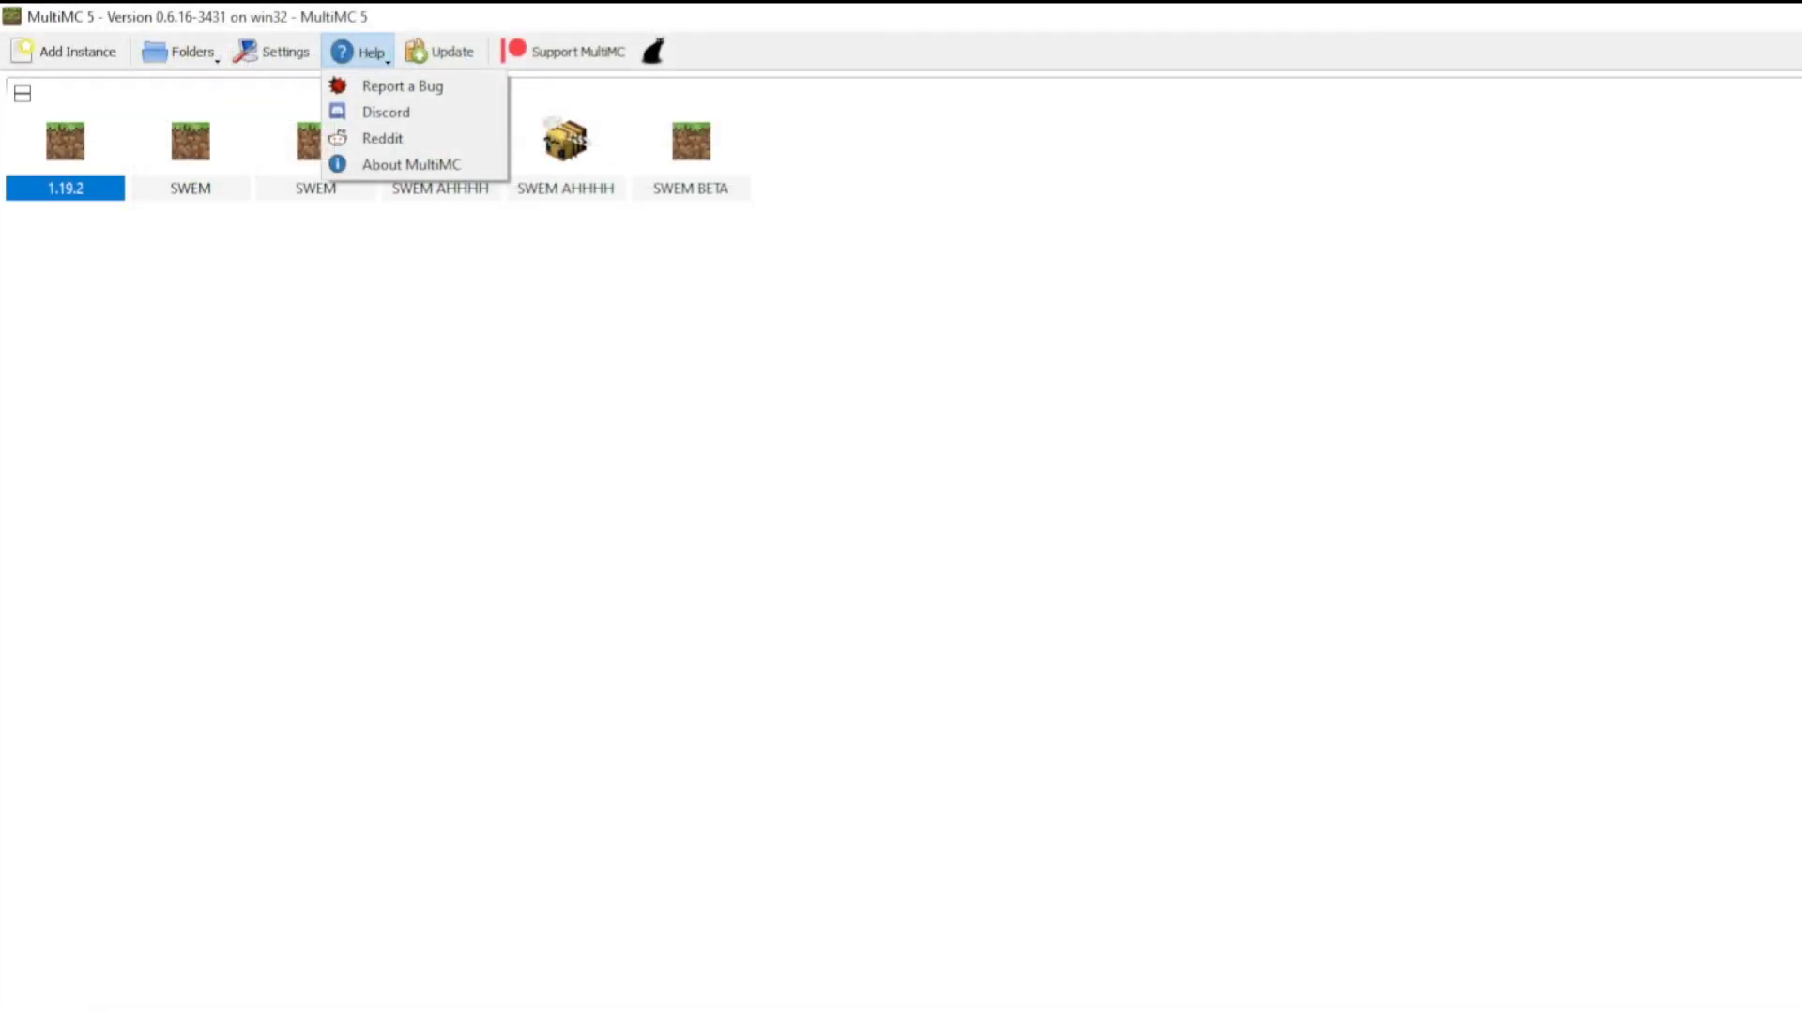
- Auto-detect the installed Java versions in the launcher's Java settings and choose the 64-bit 1.8.0_341 entry with path javaw
{"action": "left_click", "coordinate": [274, 51]}
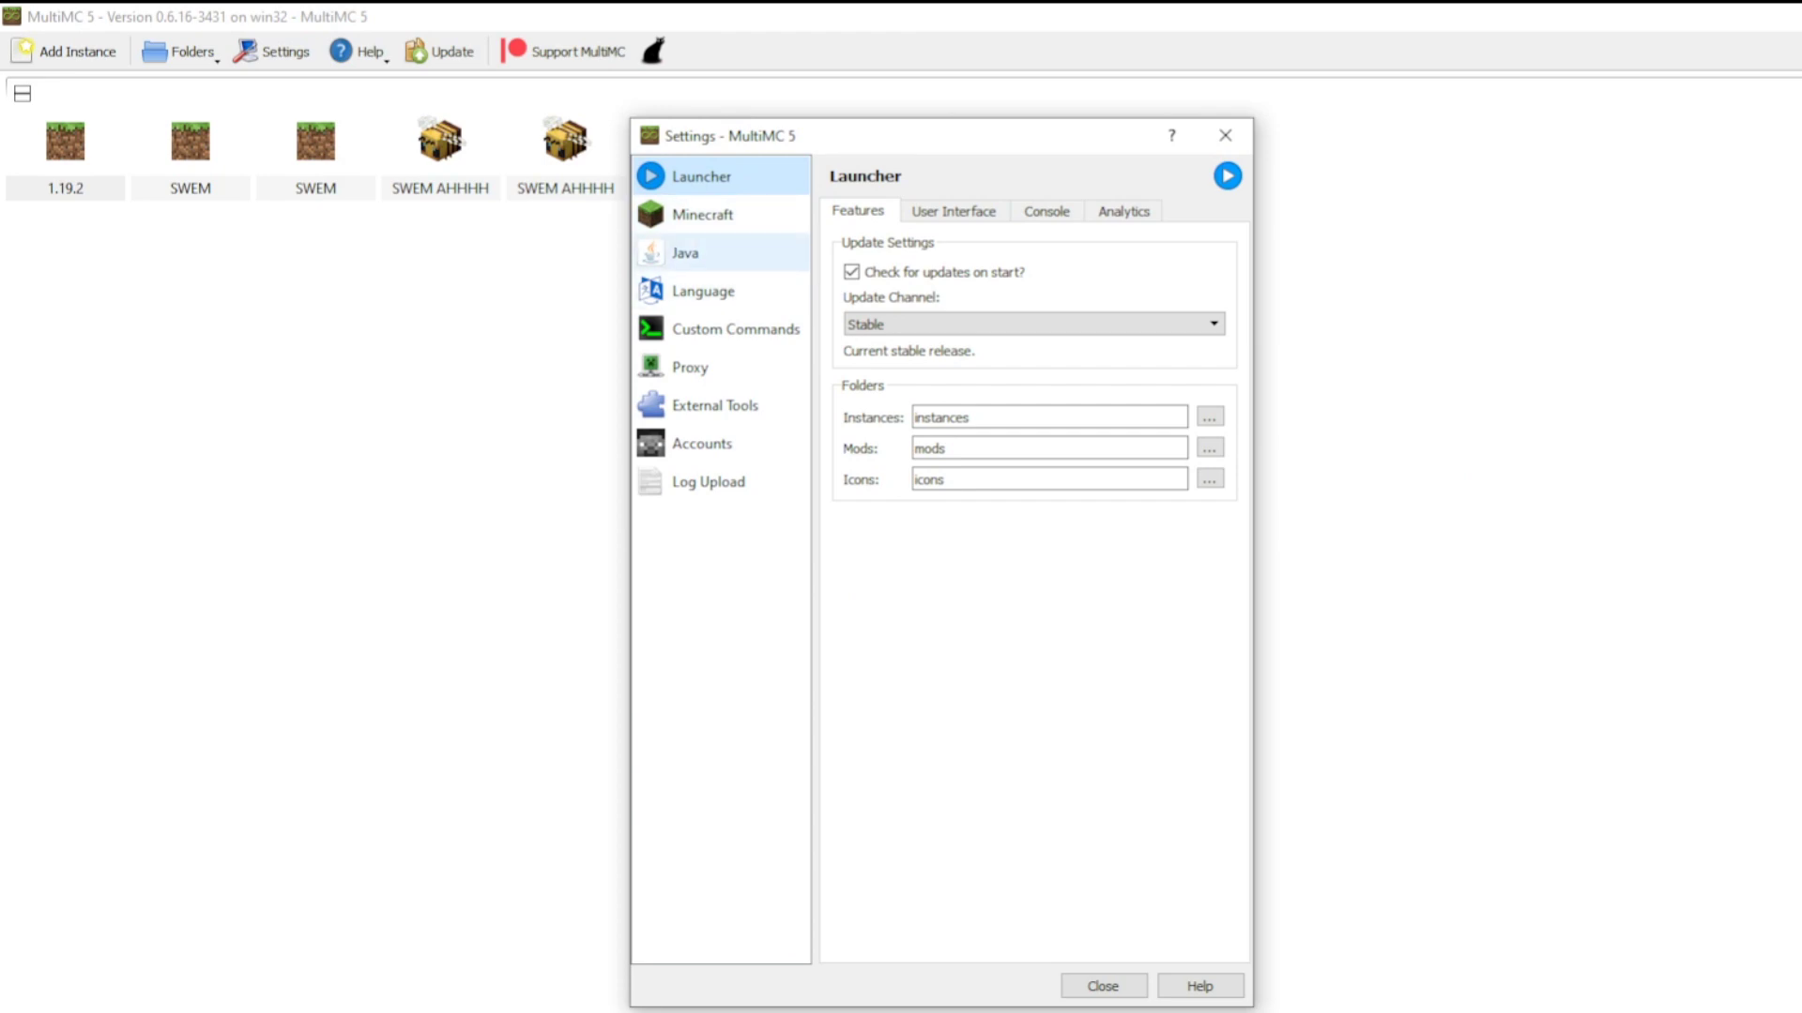
{"action": "left_click", "coordinate": [718, 252]}
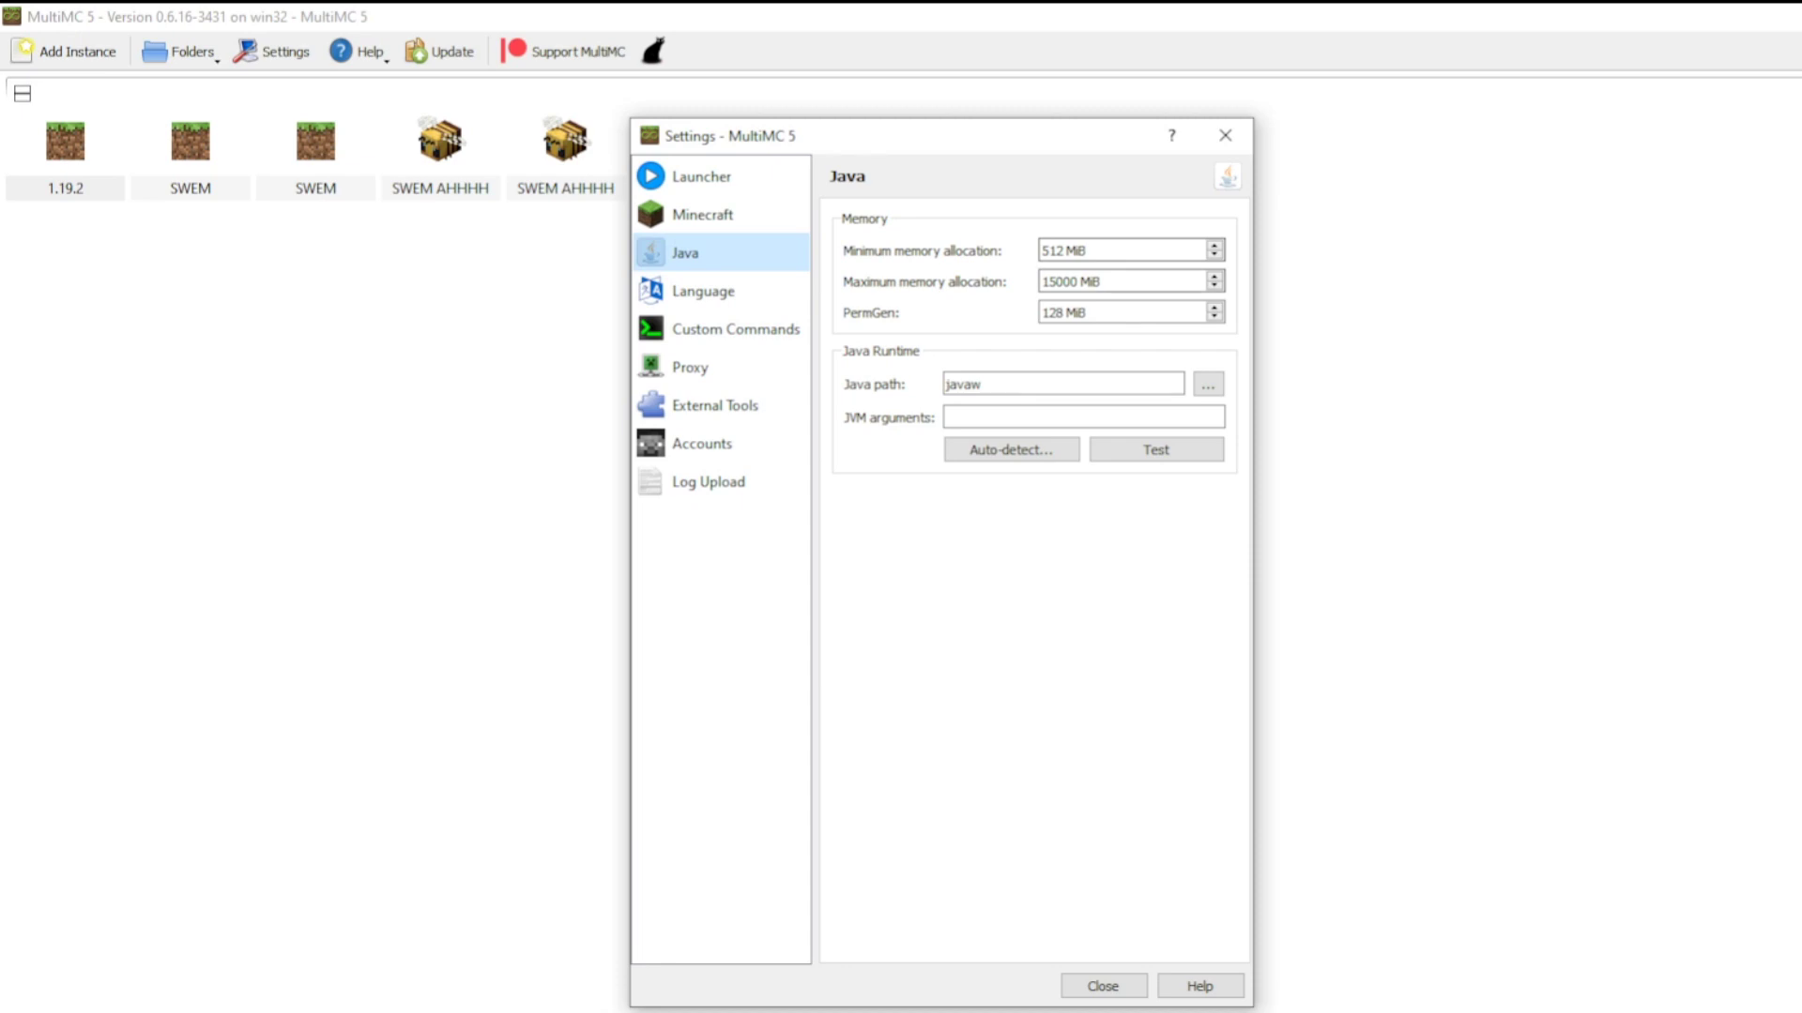
{"action": "left_click", "coordinate": [982, 384]}
{"action": "left_click", "coordinate": [1012, 450]}
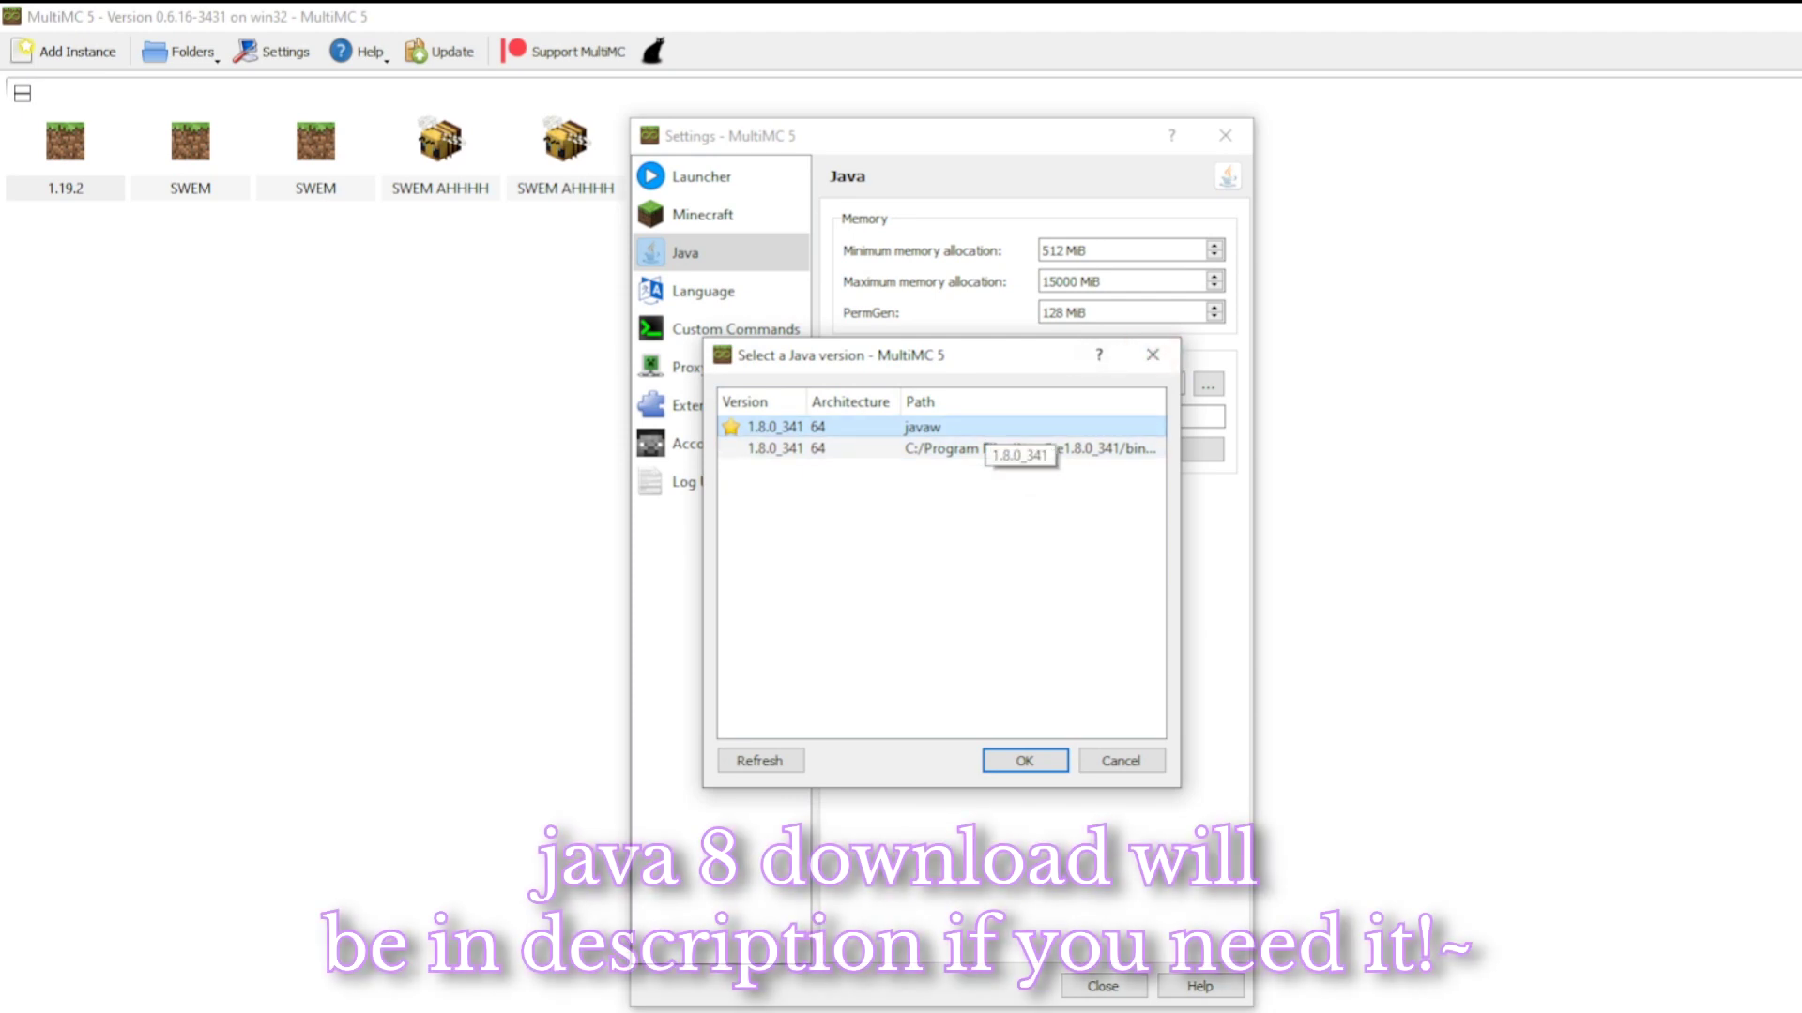
{"action": "key", "text": "Return"}
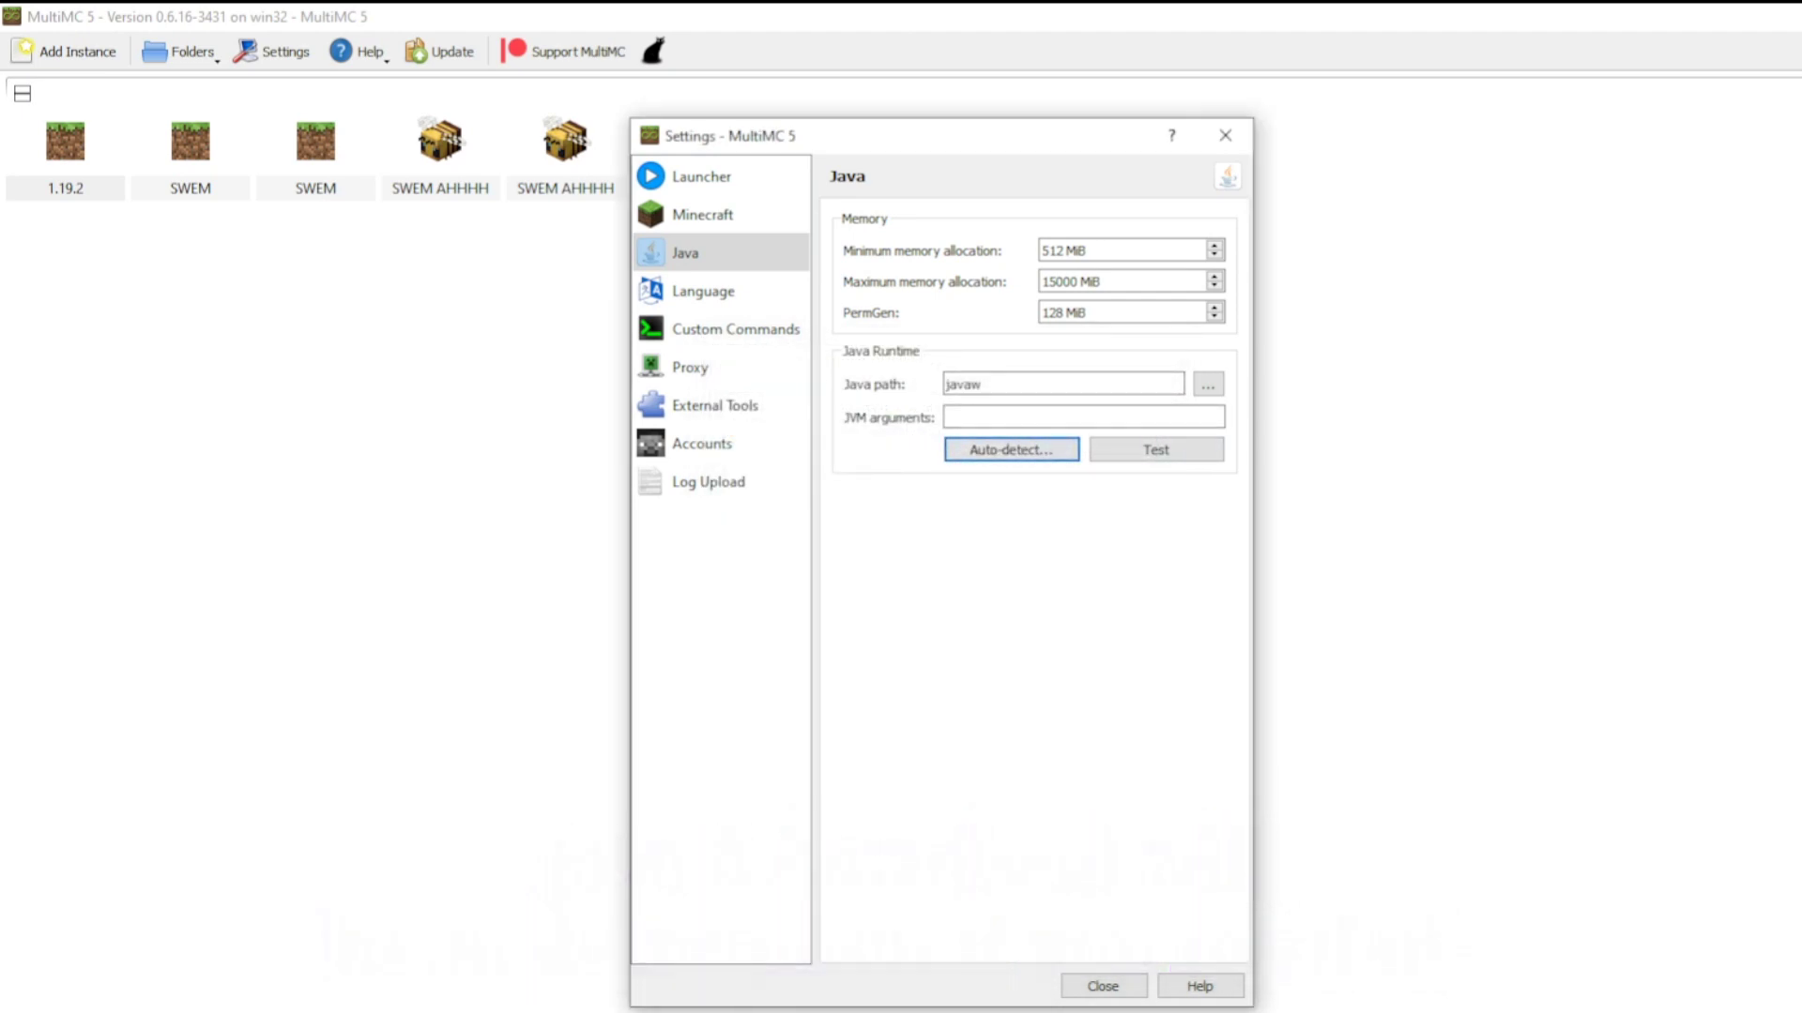
- Test the selected Java runtime and dismiss the test report
{"action": "key", "text": "Tab"}
{"action": "key", "text": "space"}
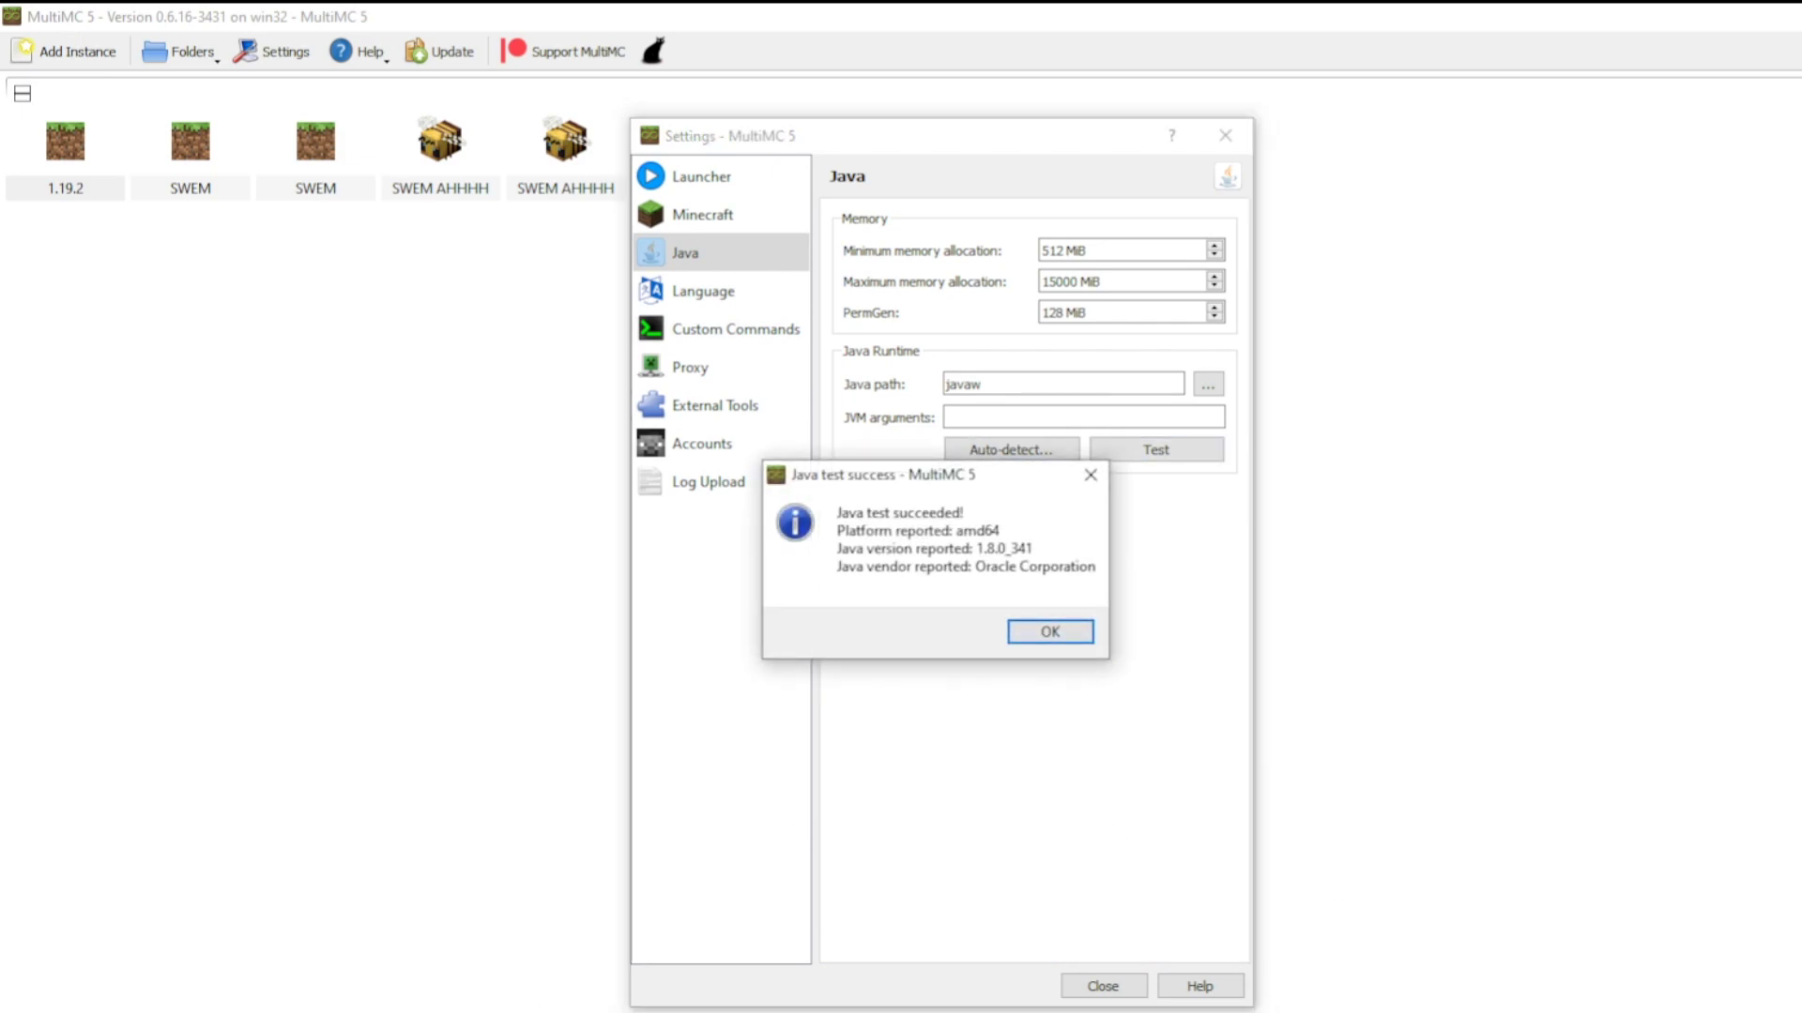
{"action": "key", "text": "Return"}
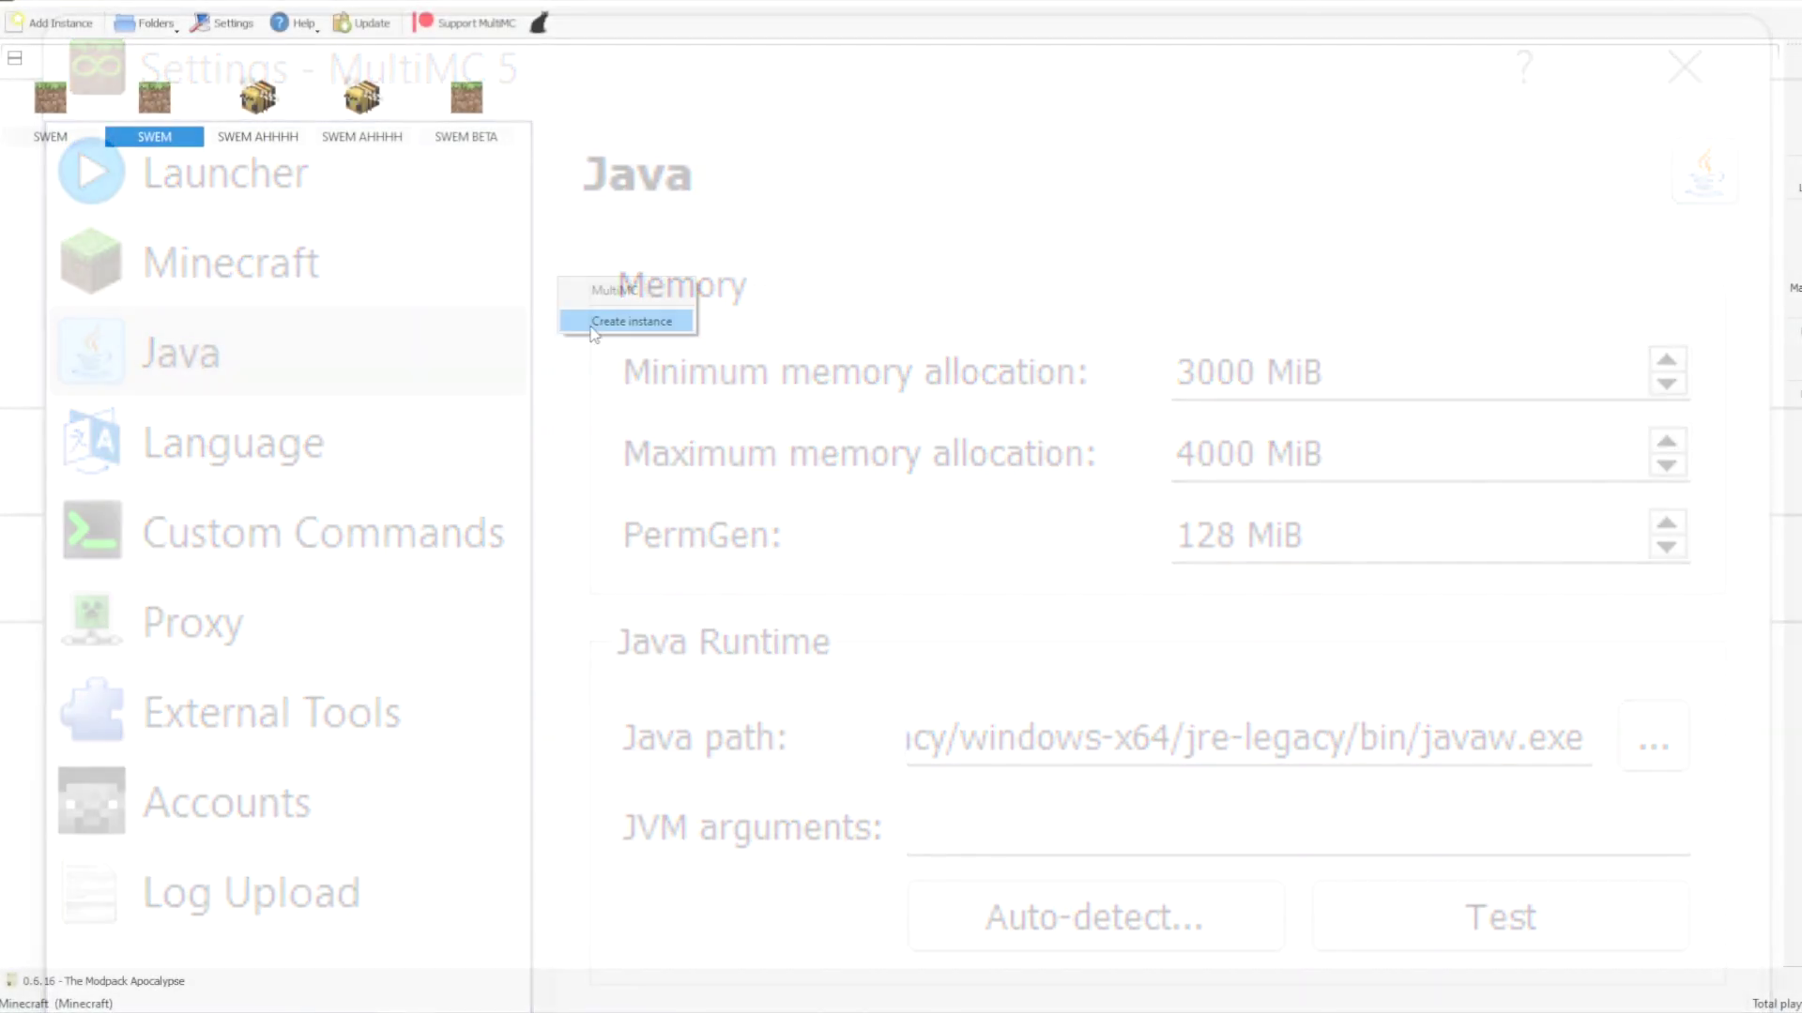
- Start a new vanilla instance named Star Worm Equestrian Mod with Minecraft version 1.16.5
{"action": "left_click", "coordinate": [595, 322]}
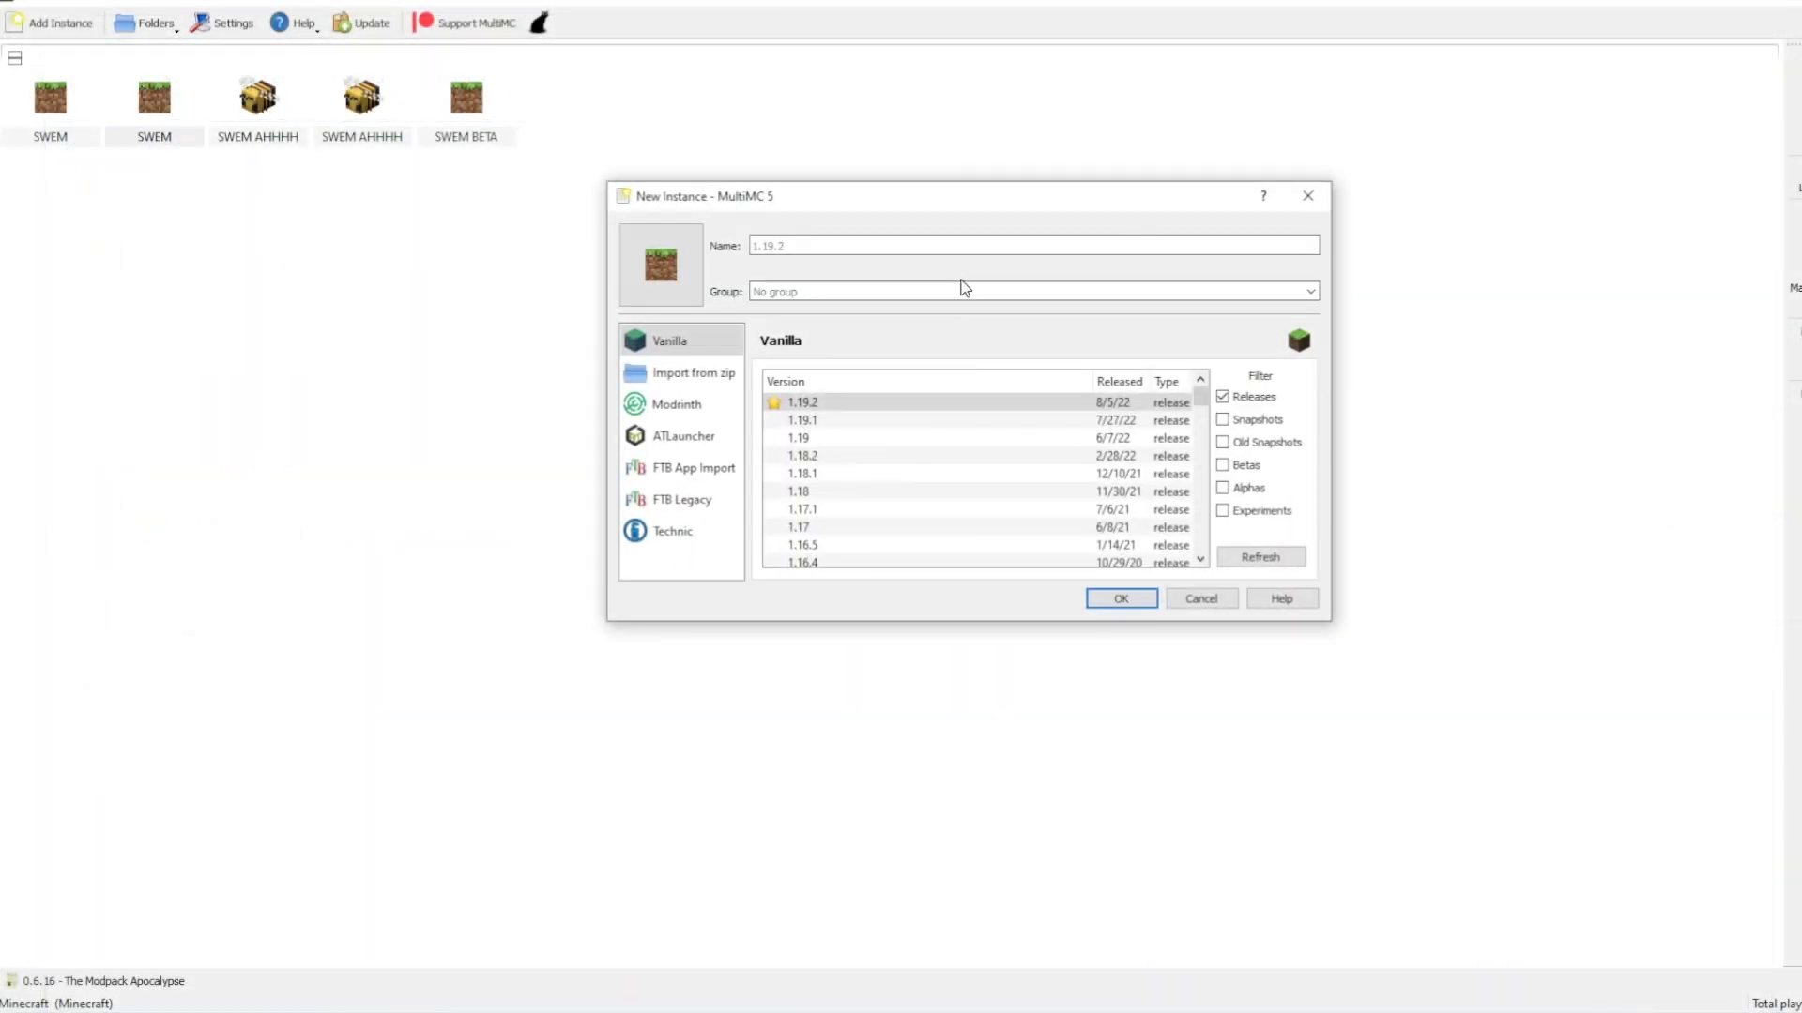
{"action": "left_click", "coordinate": [944, 252]}
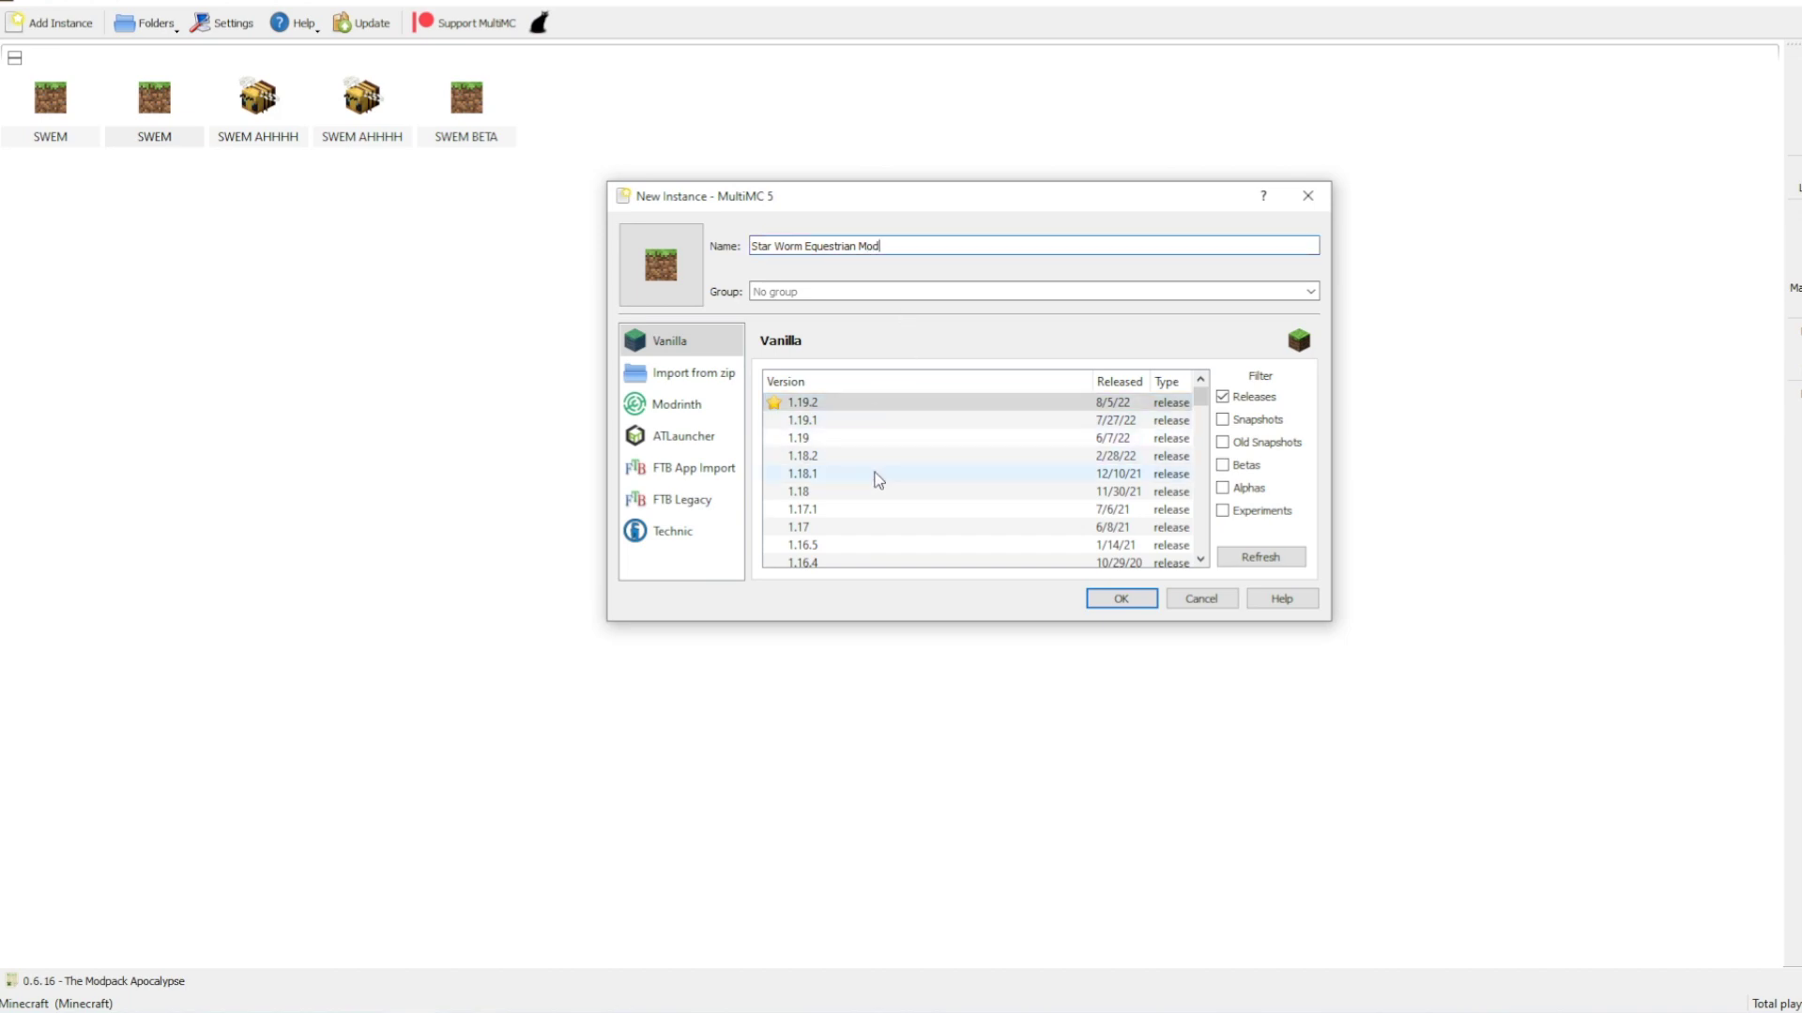
{"action": "scroll", "coordinate": [859, 497], "scroll_direction": "down", "scroll_amount": 1}
{"action": "left_click", "coordinate": [856, 494]}
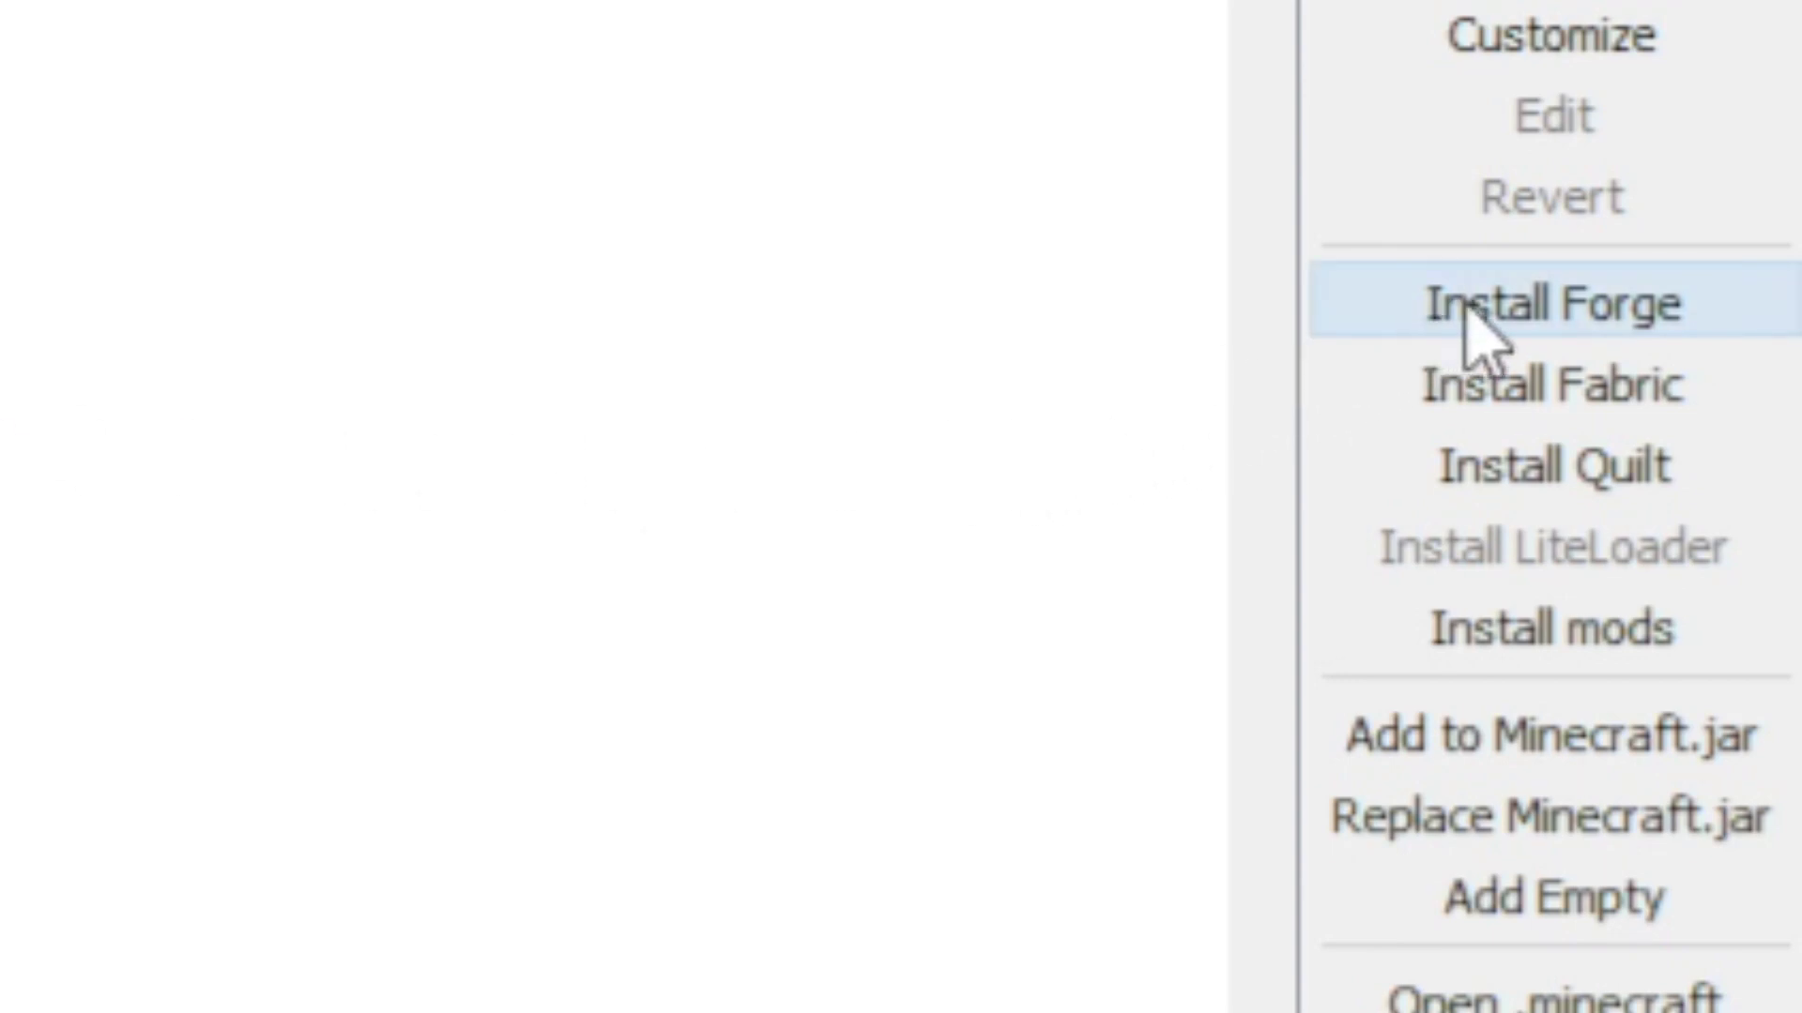
- Install Forge 36.2.34 in the instance and open its list of loader mods
{"action": "left_click", "coordinate": [1468, 314]}
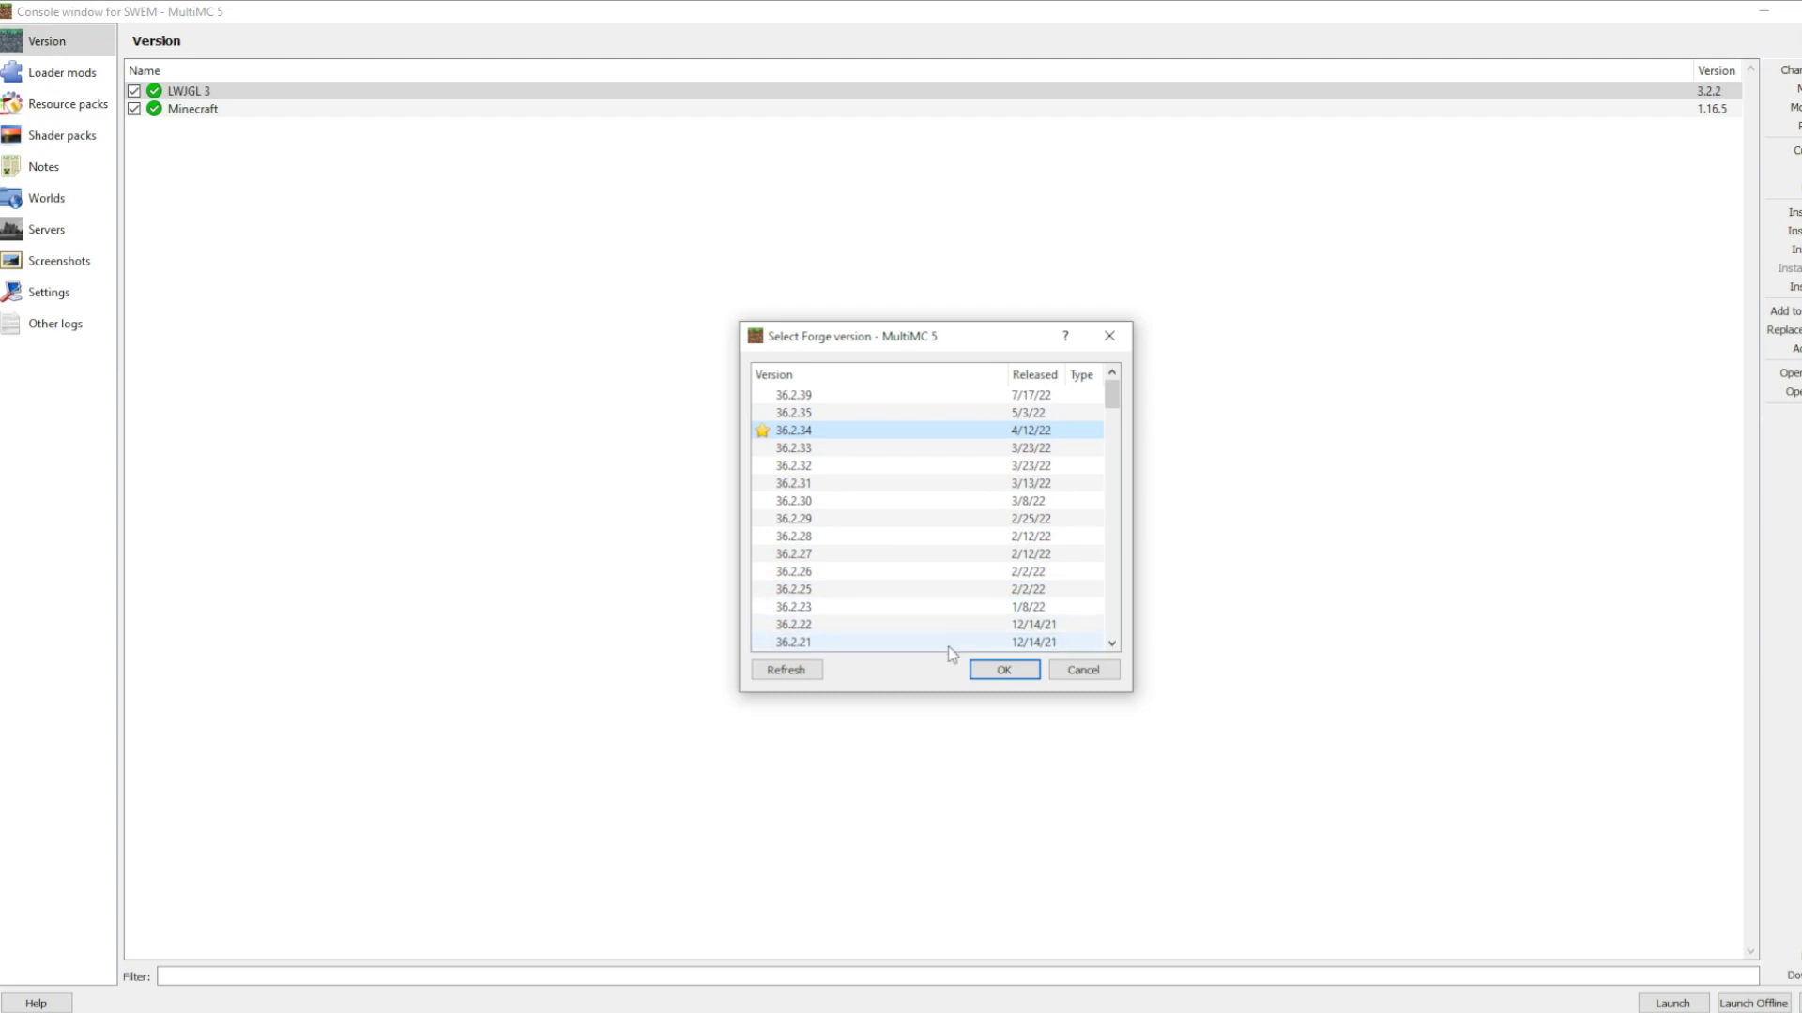
{"action": "left_click", "coordinate": [982, 670]}
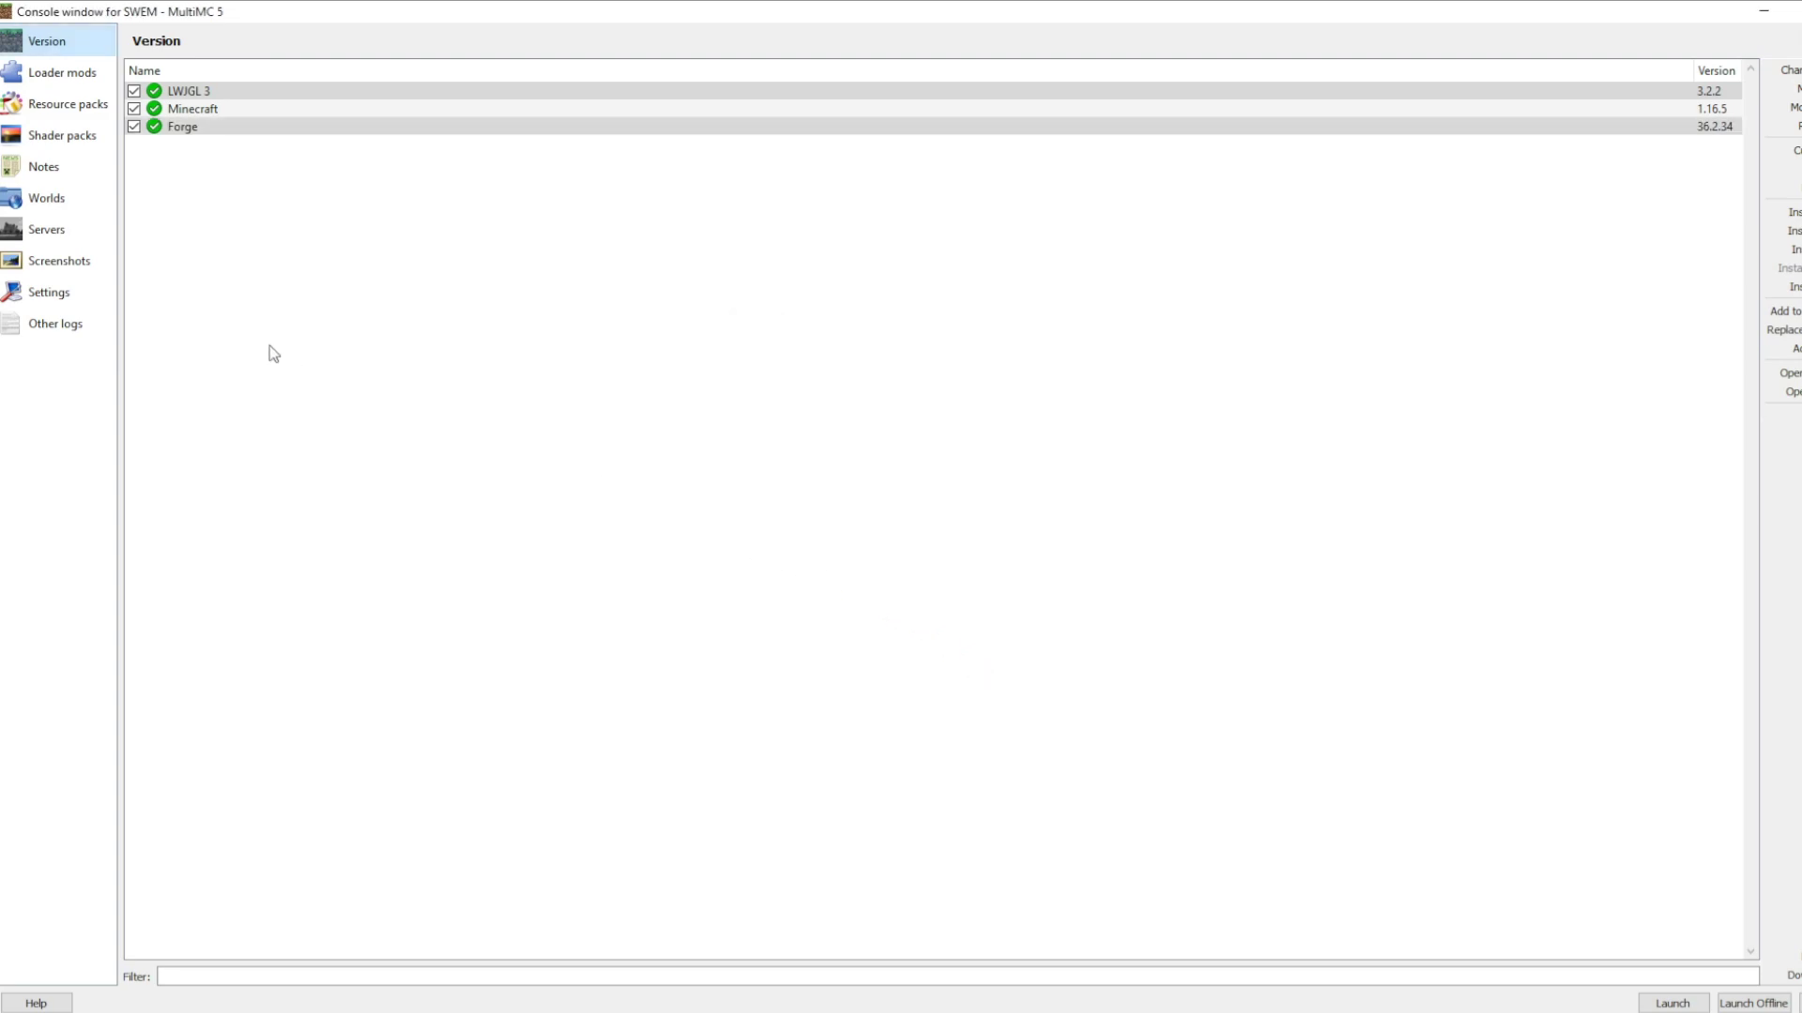
{"action": "left_click", "coordinate": [72, 75]}
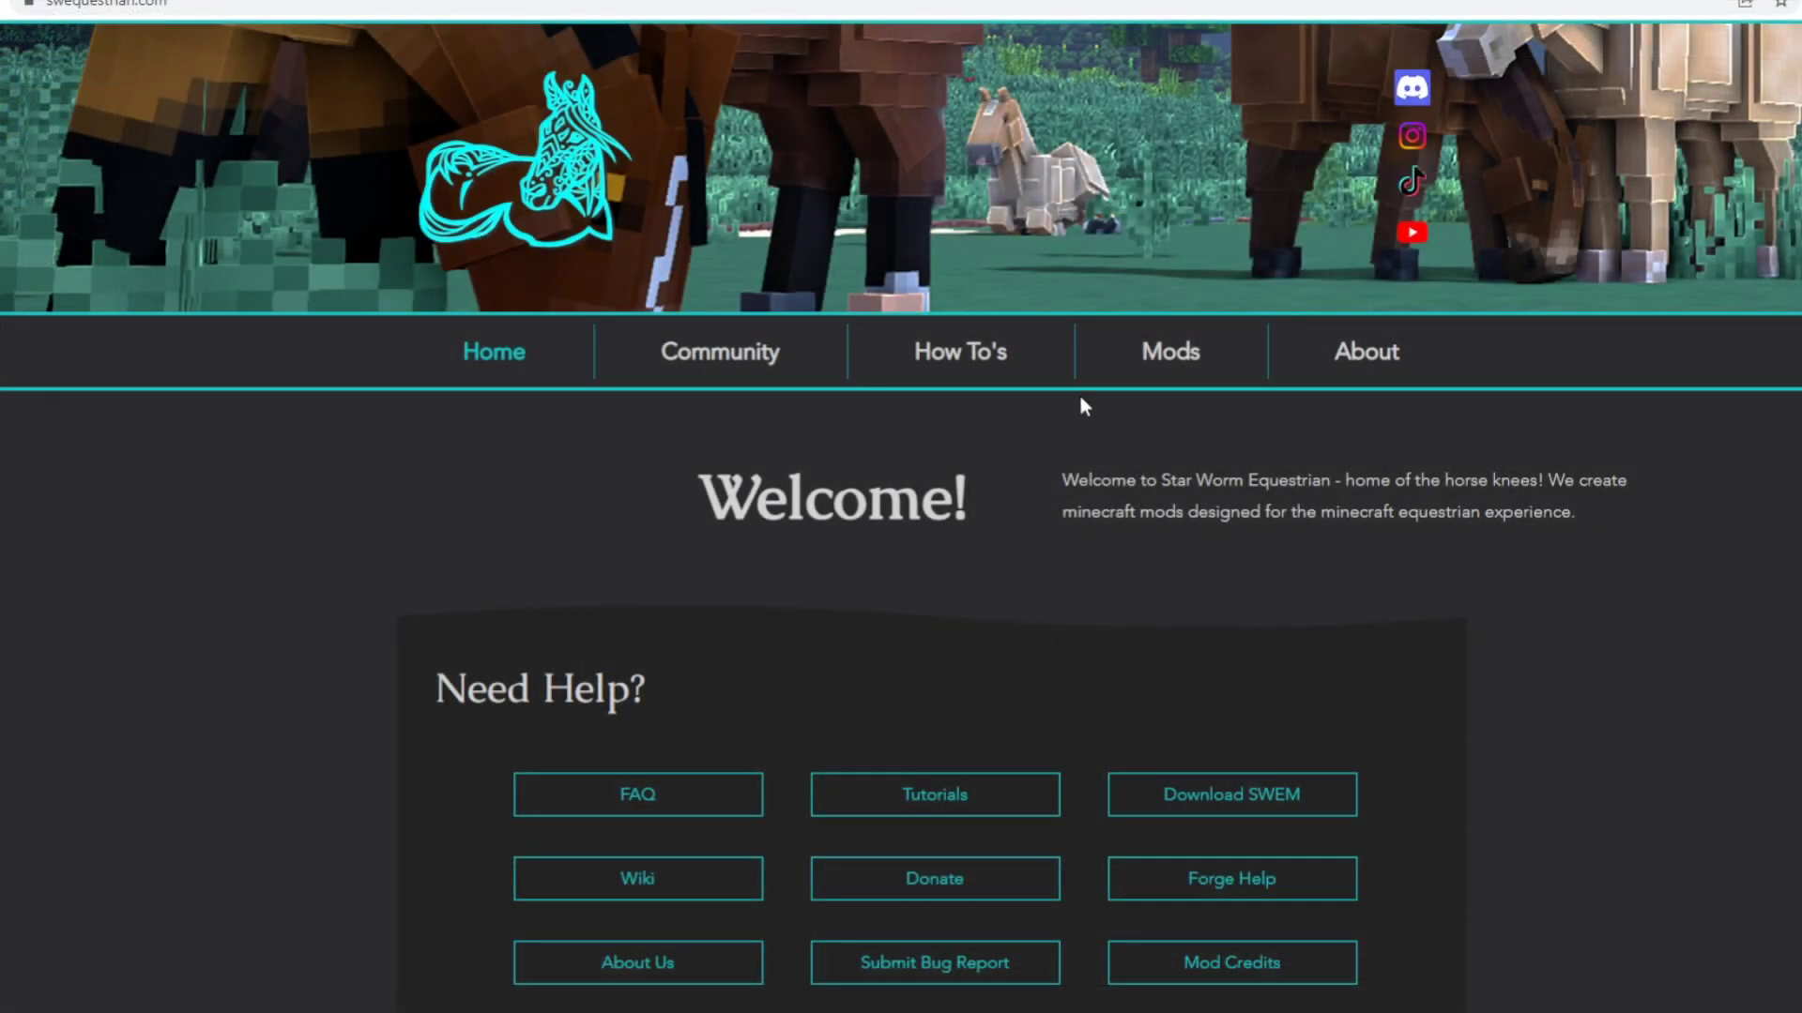
- Switch to the Star Worm Equestrian website and find the SWEM V1 release downloads in its Mods section
{"action": "left_click", "coordinate": [1160, 375]}
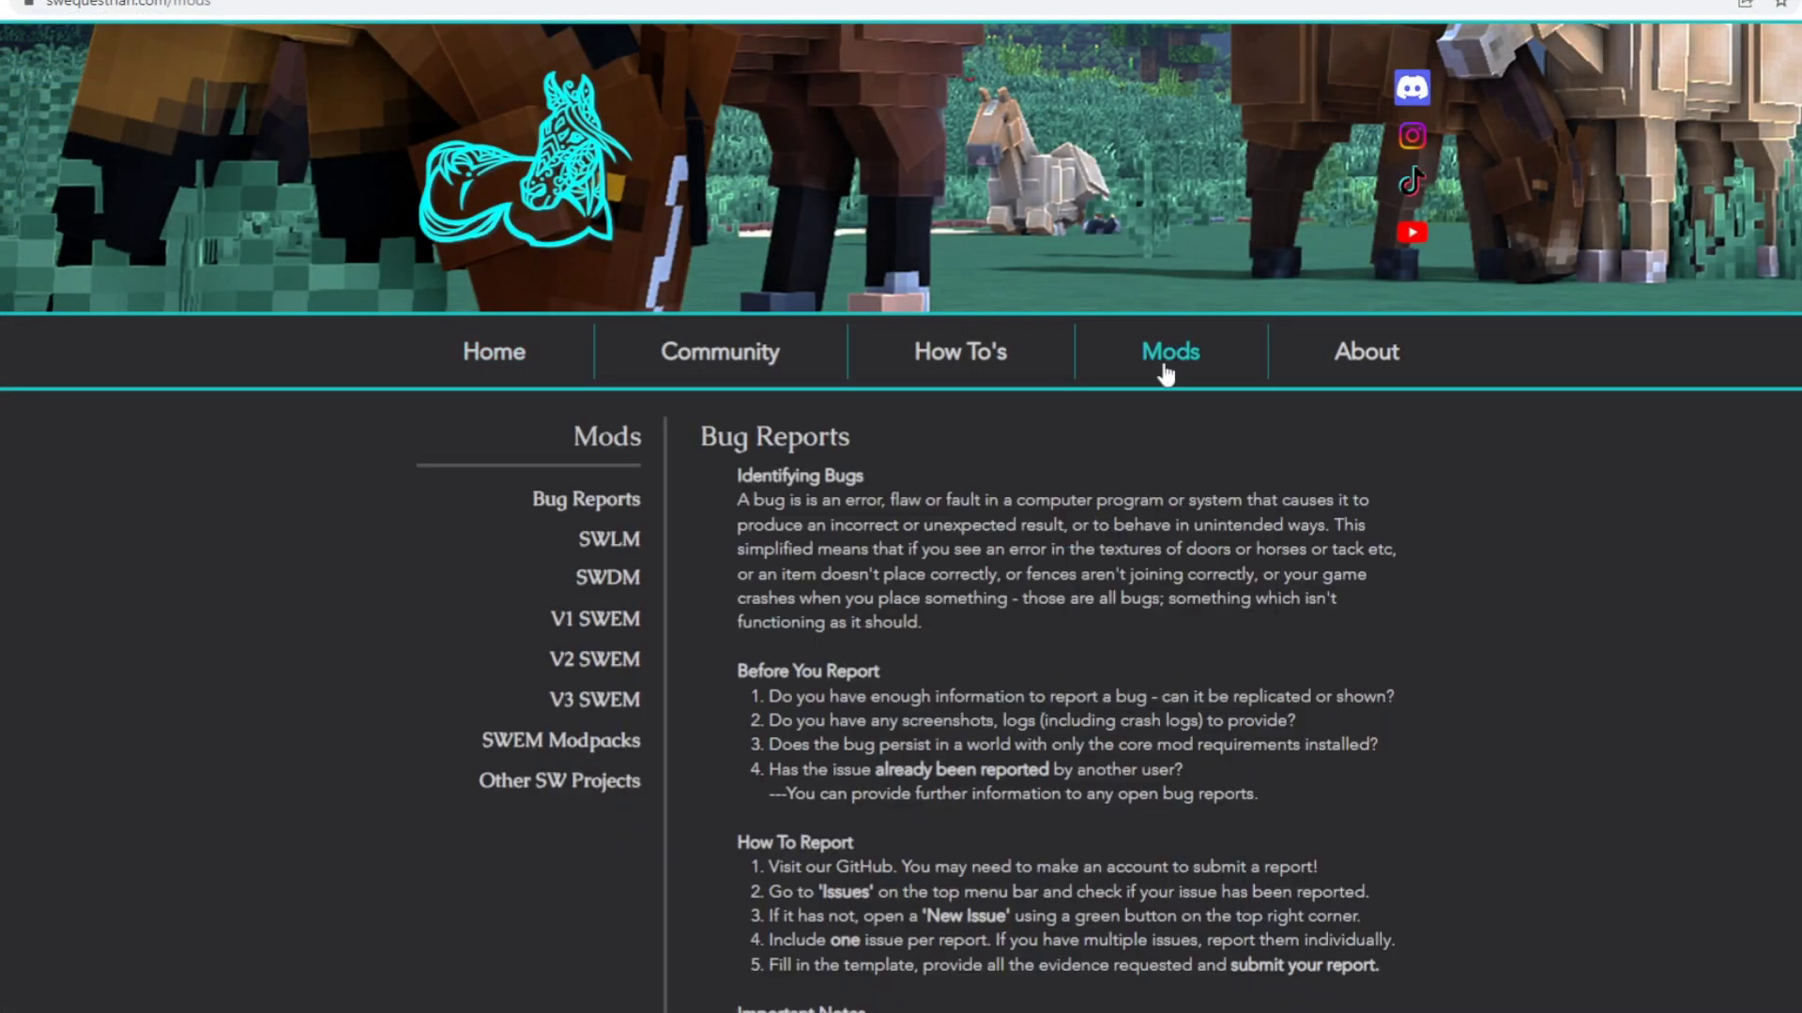
{"action": "left_click", "coordinate": [1178, 528]}
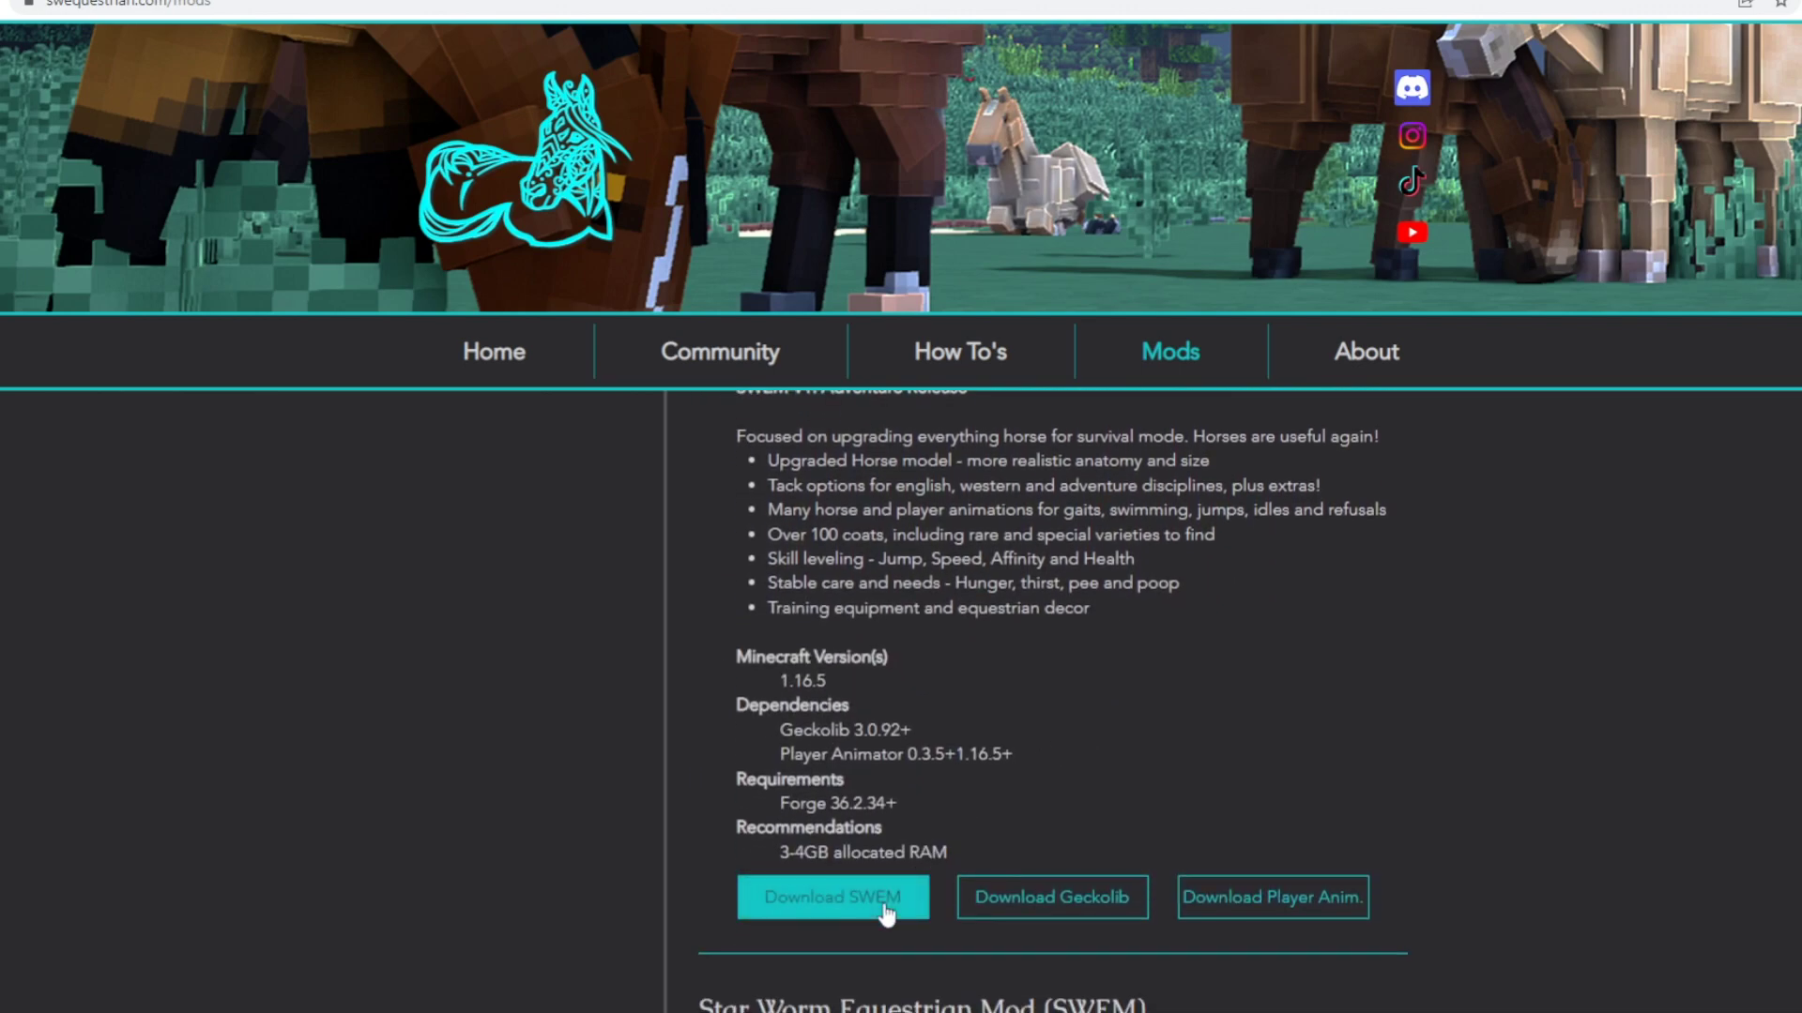
{"action": "scroll", "coordinate": [1258, 863], "scroll_direction": "down", "scroll_amount": 1}
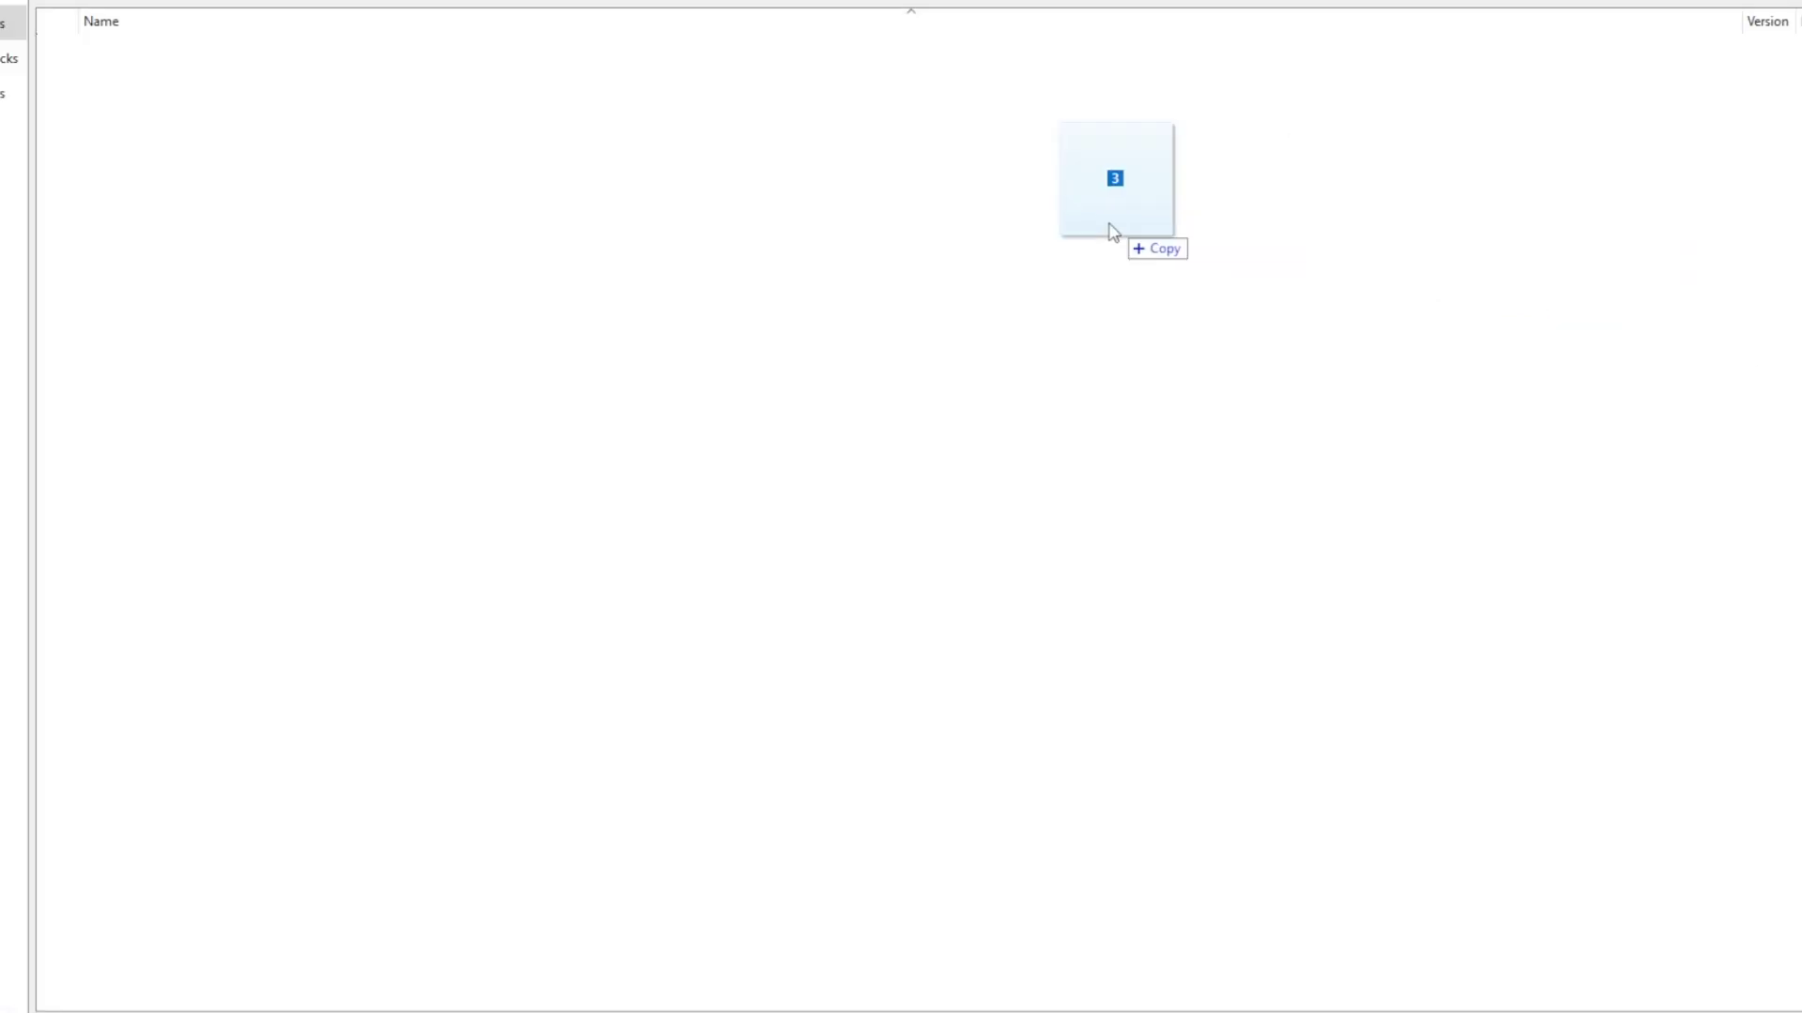
- Add the GeckoLib, Player Animator, Star Worm Equestrian Mod and OptiFine files to the MultiMC instance's loader mods
{"action": "left_click_drag", "start_coordinate": [1110, 229], "coordinate": [977, 225]}
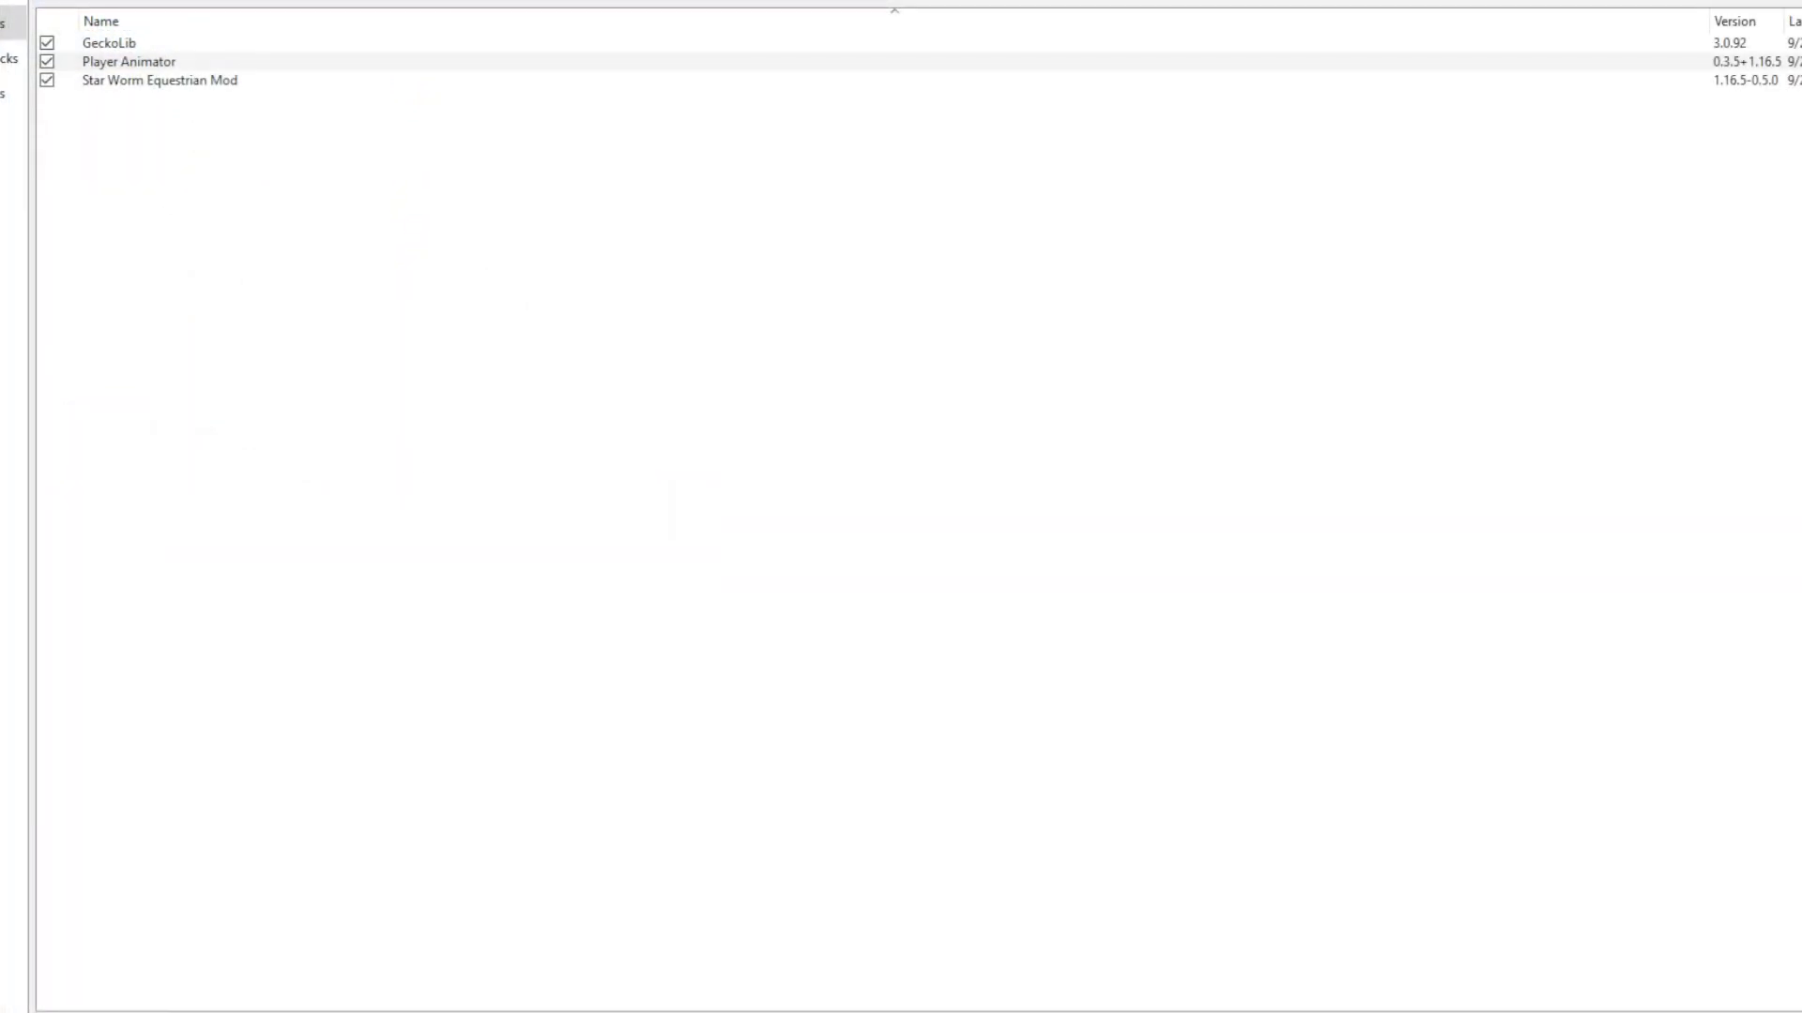
{"action": "left_click_drag", "start_coordinate": [1574, 433], "coordinate": [553, 270]}
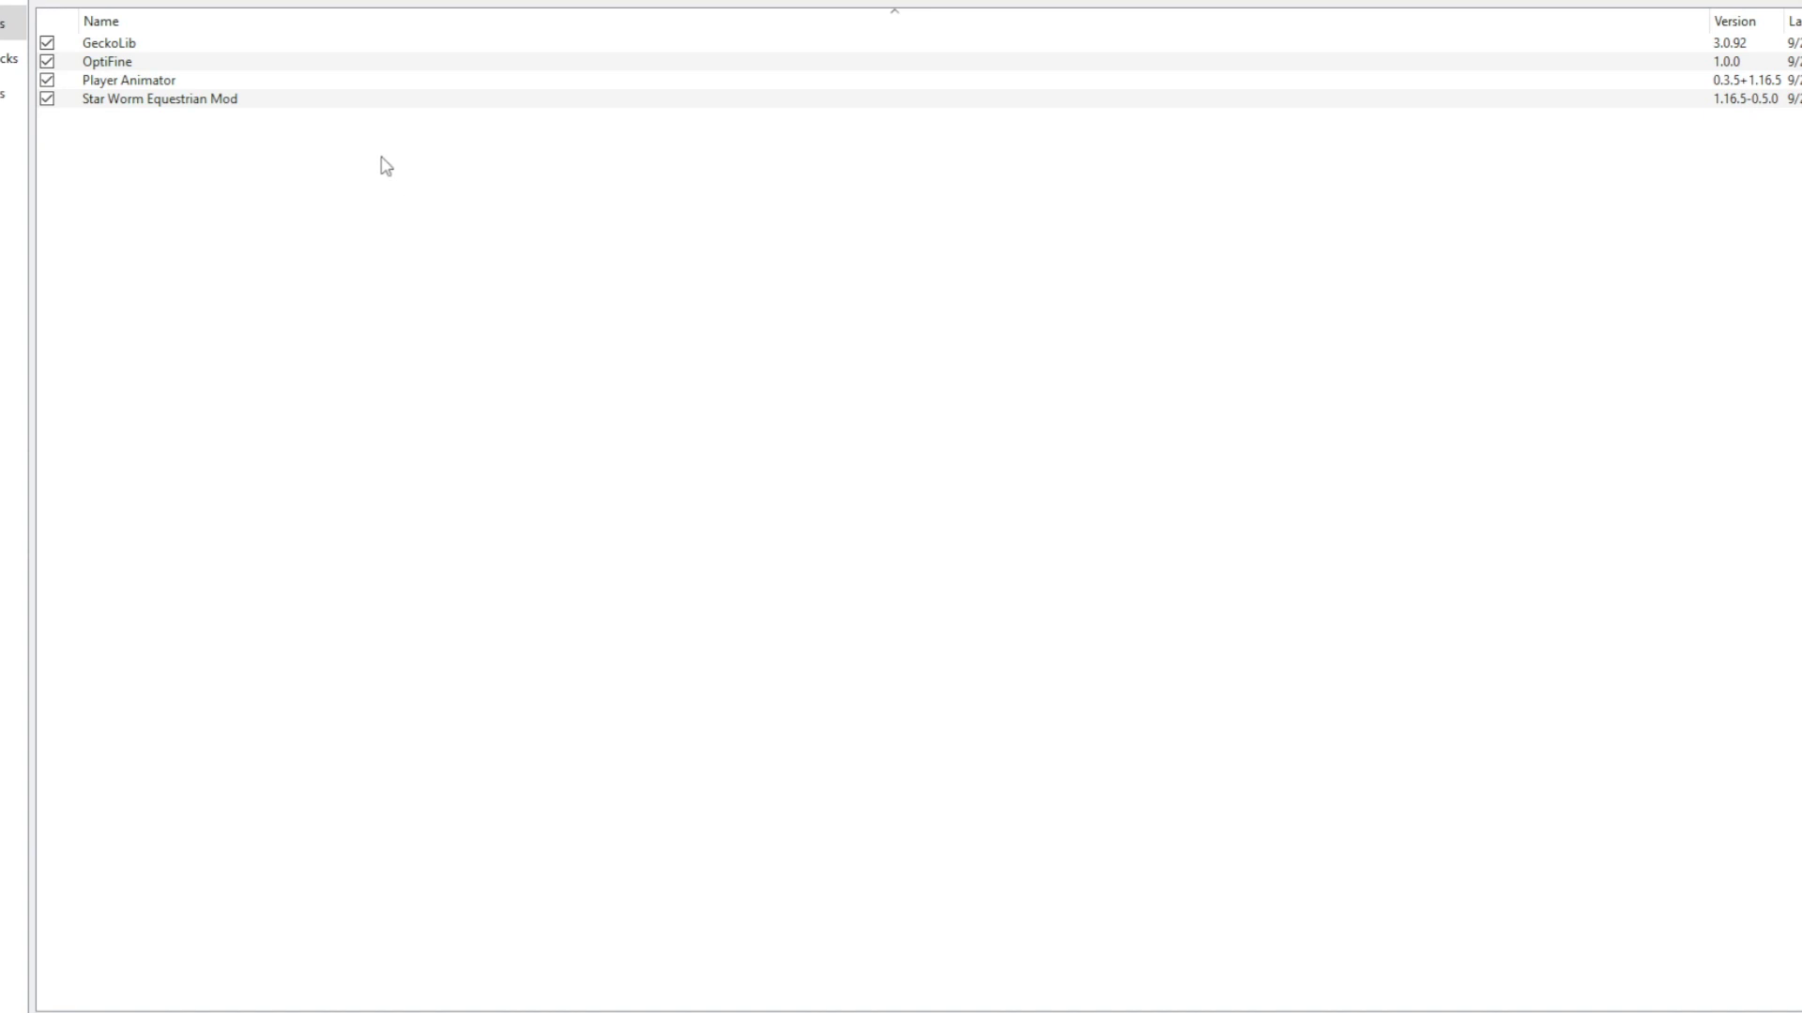
{"action": "left_click", "coordinate": [323, 65]}
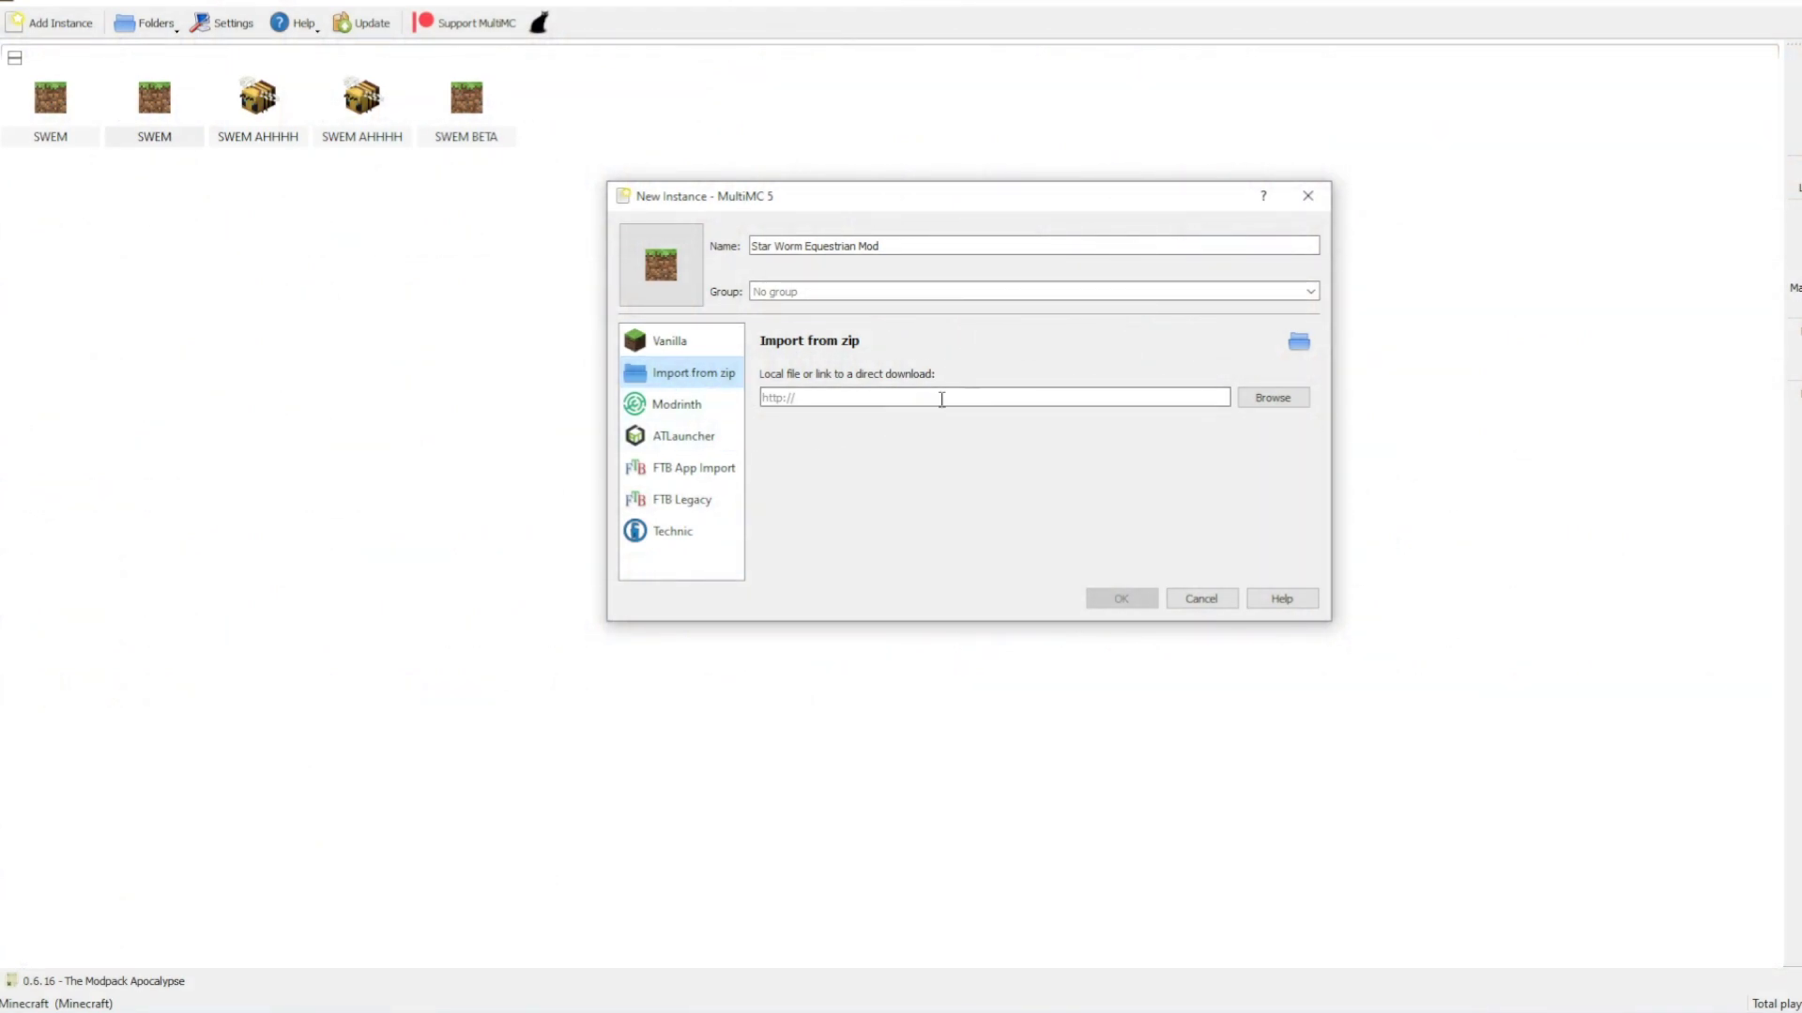
{"action": "left_click", "coordinate": [1051, 444]}
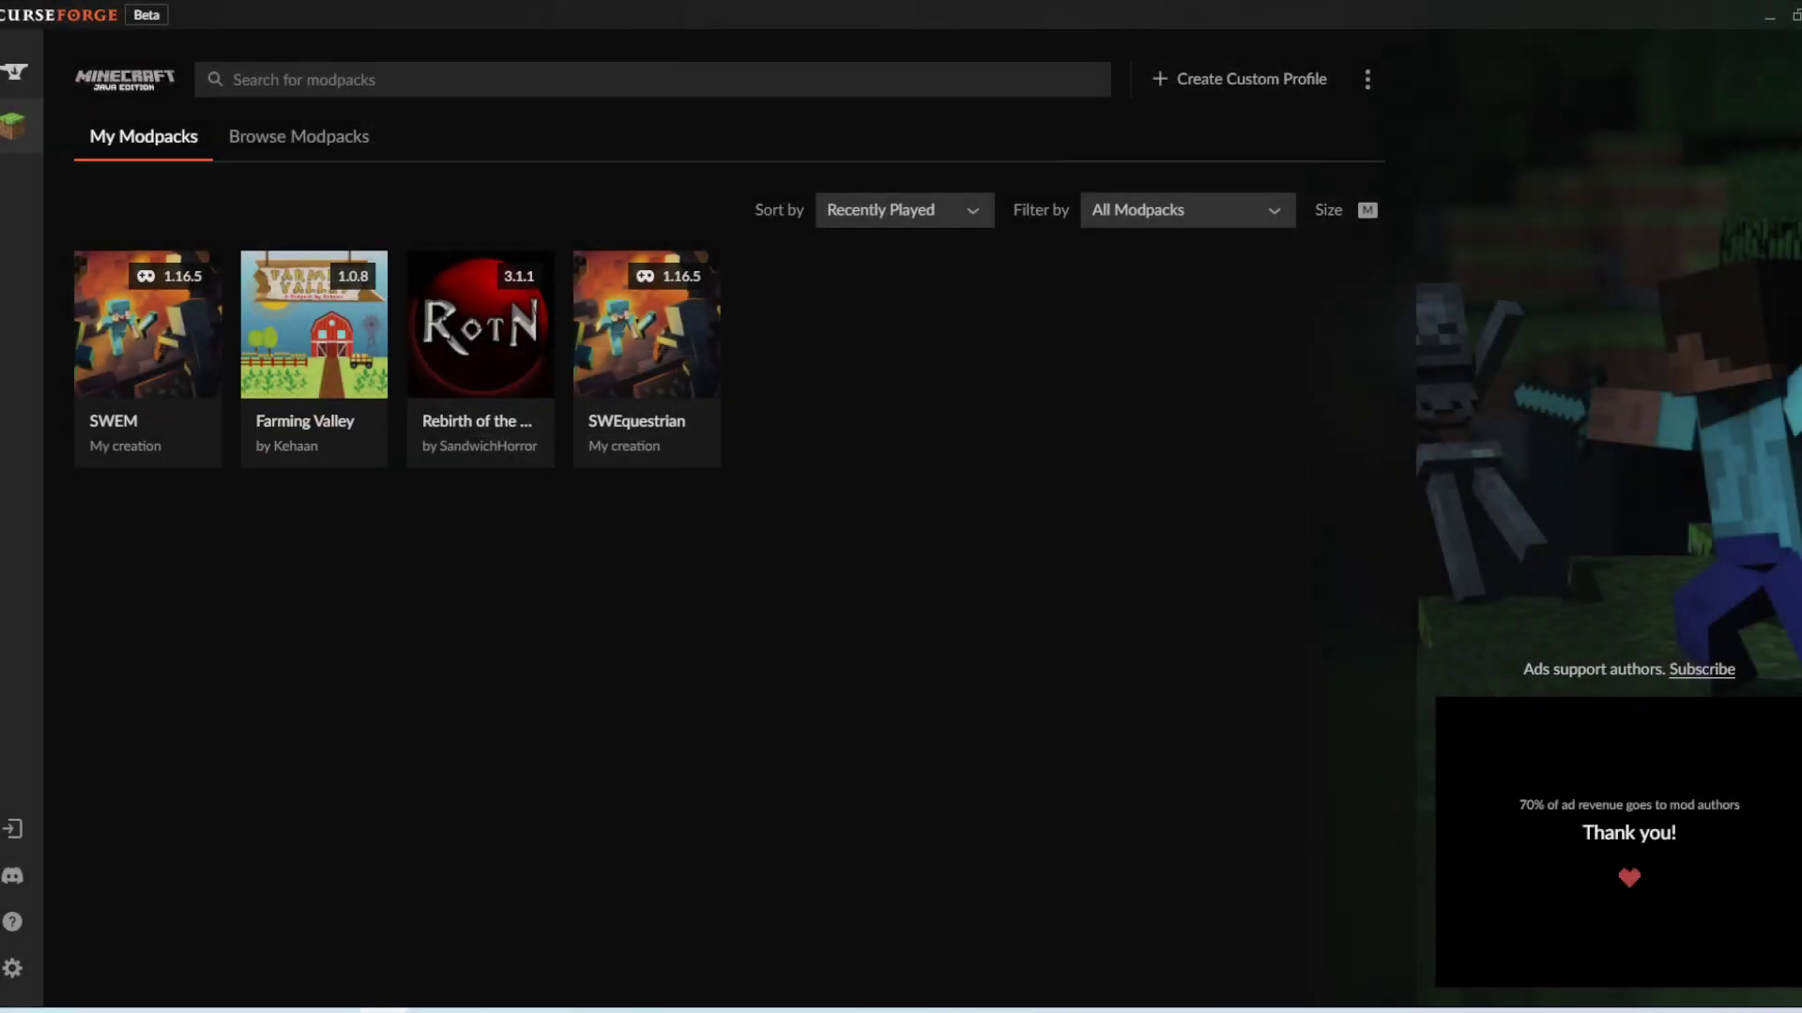
- In CurseForge, create a Forge profile named Star Worm Equestrian Mod for Minecraft 1.16.5 and put the mod files into its mods folder
{"action": "mouse_move", "coordinate": [147, 376]}
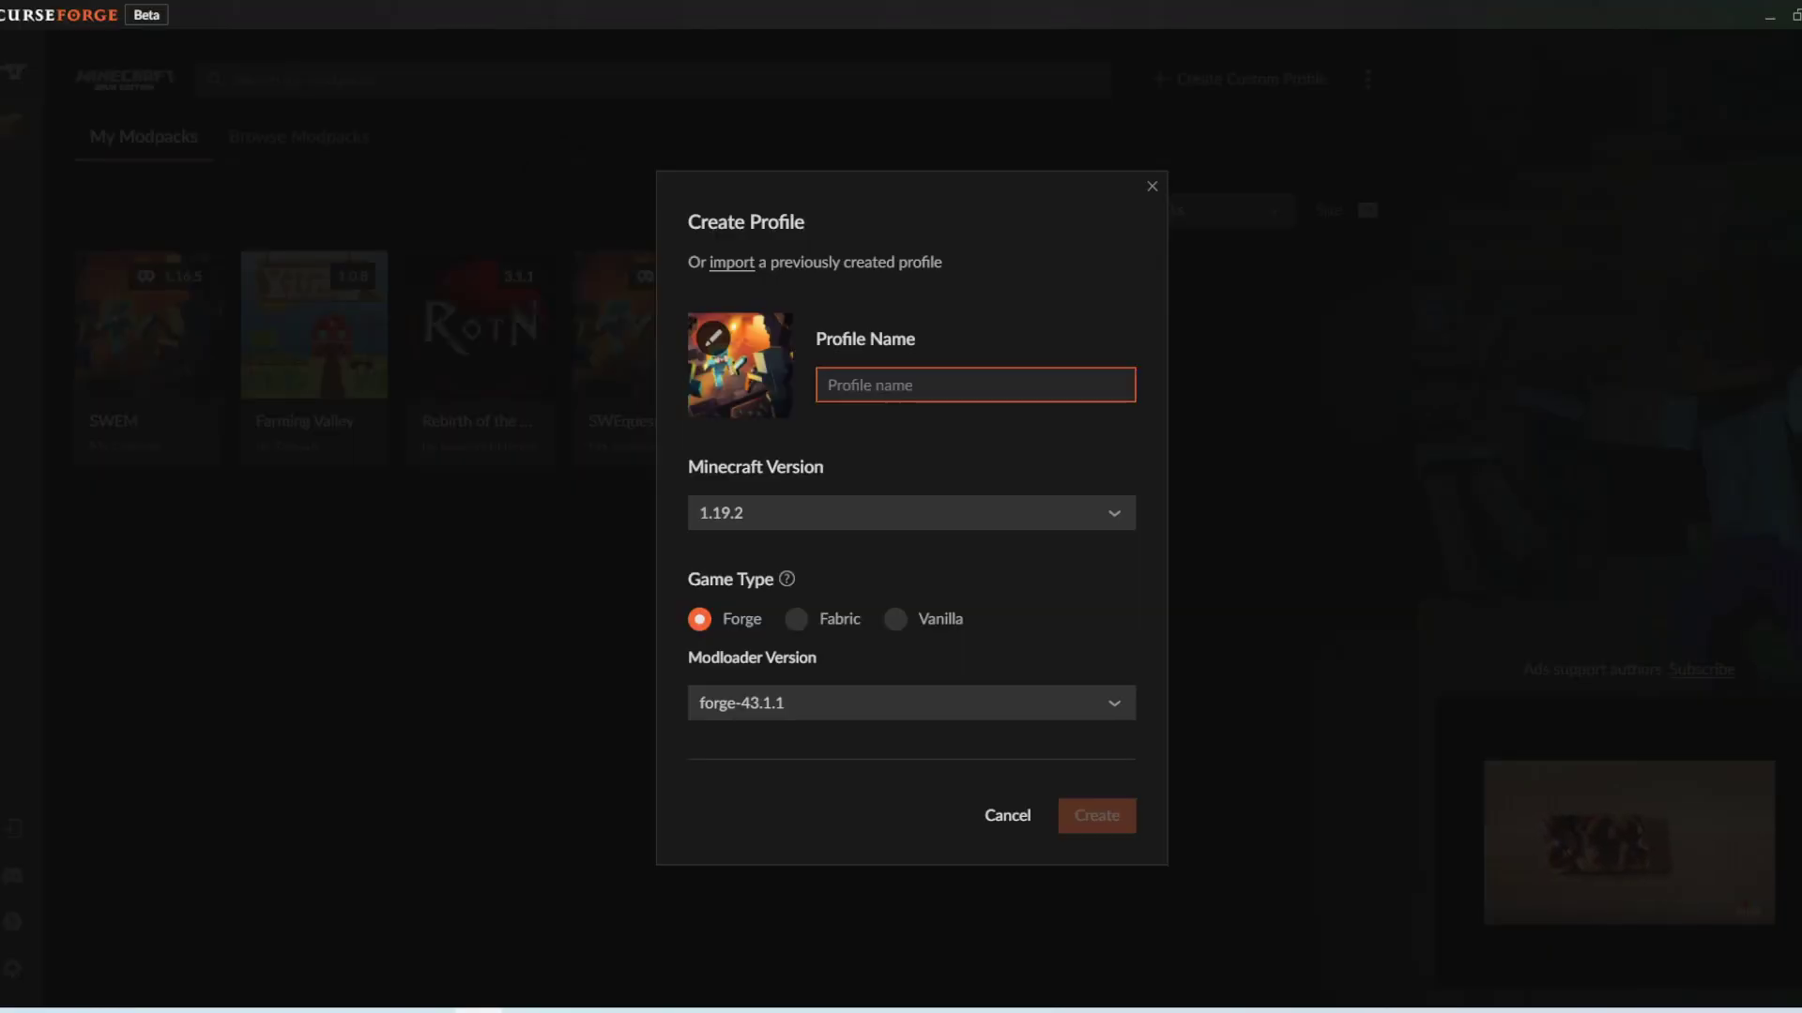
{"action": "type", "text": "Star Wo"}
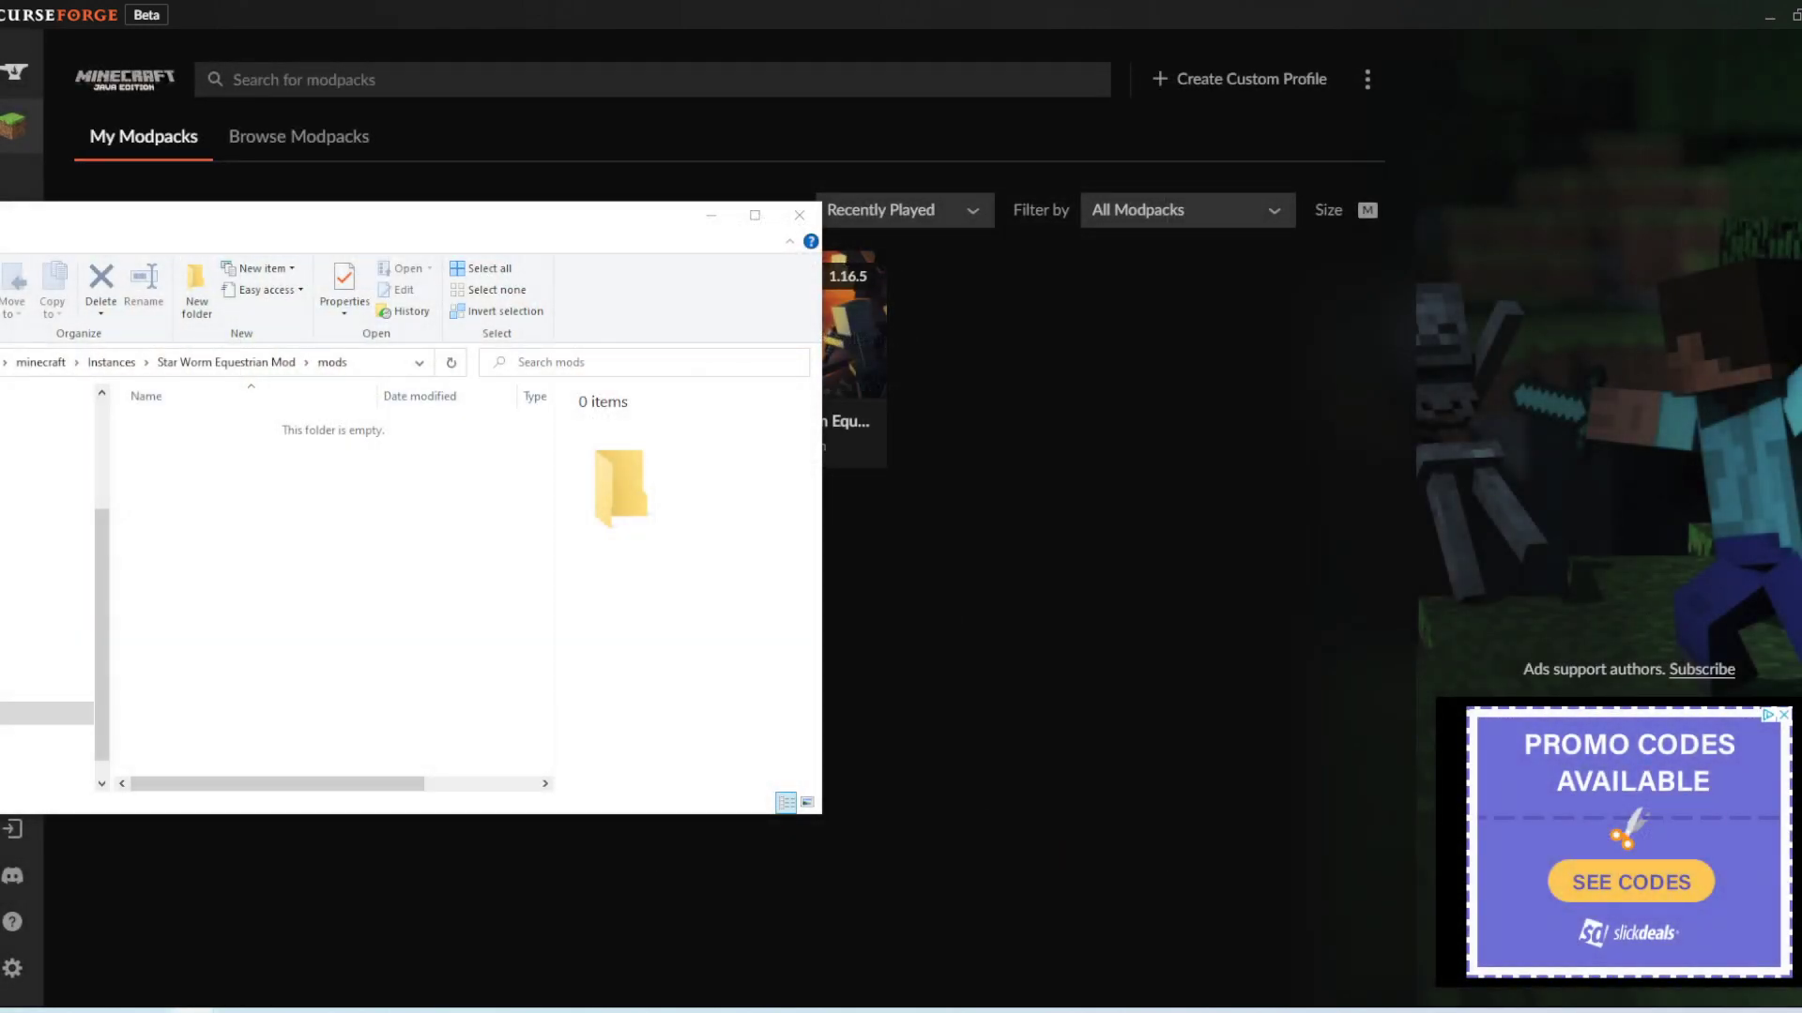
{"action": "left_click_drag", "start_coordinate": [938, 413], "coordinate": [330, 511]}
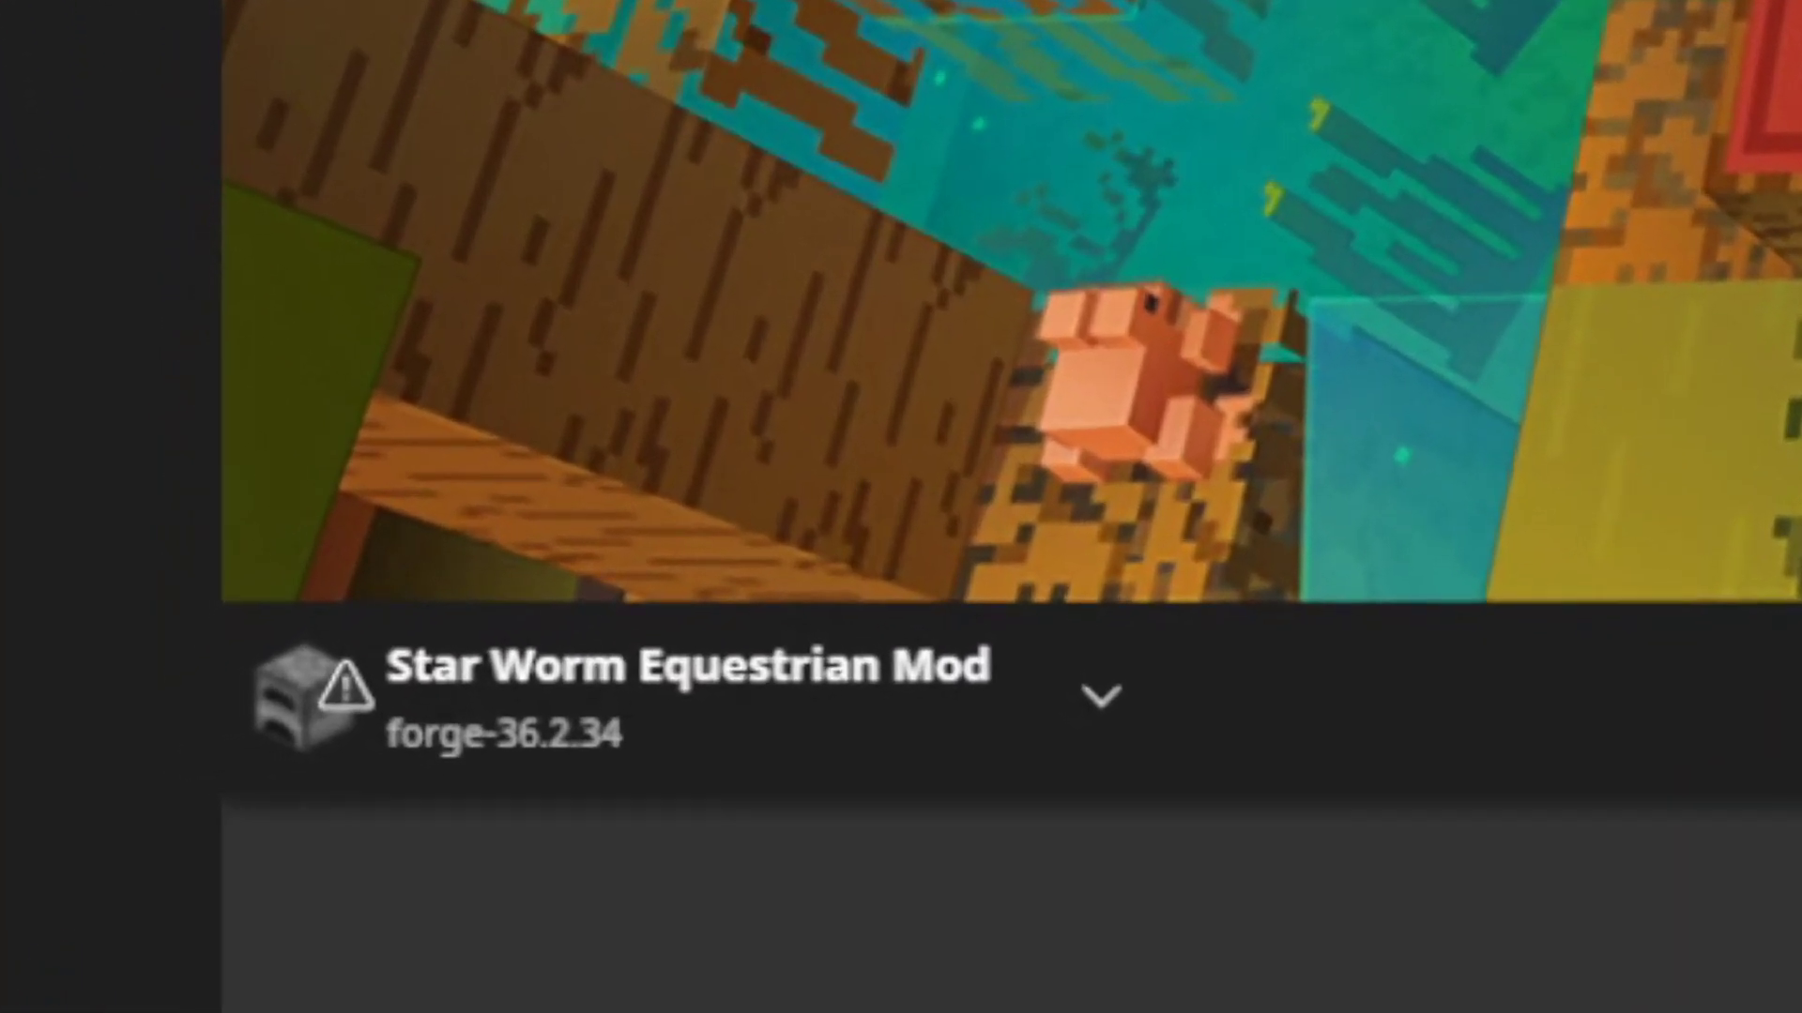
- Select the Star Worm Equestrian Mod installation with forge-36.2.34 in the Minecraft Launcher
{"action": "left_click", "coordinate": [404, 729]}
{"action": "left_click", "coordinate": [402, 444]}
{"action": "left_click", "coordinate": [692, 696]}
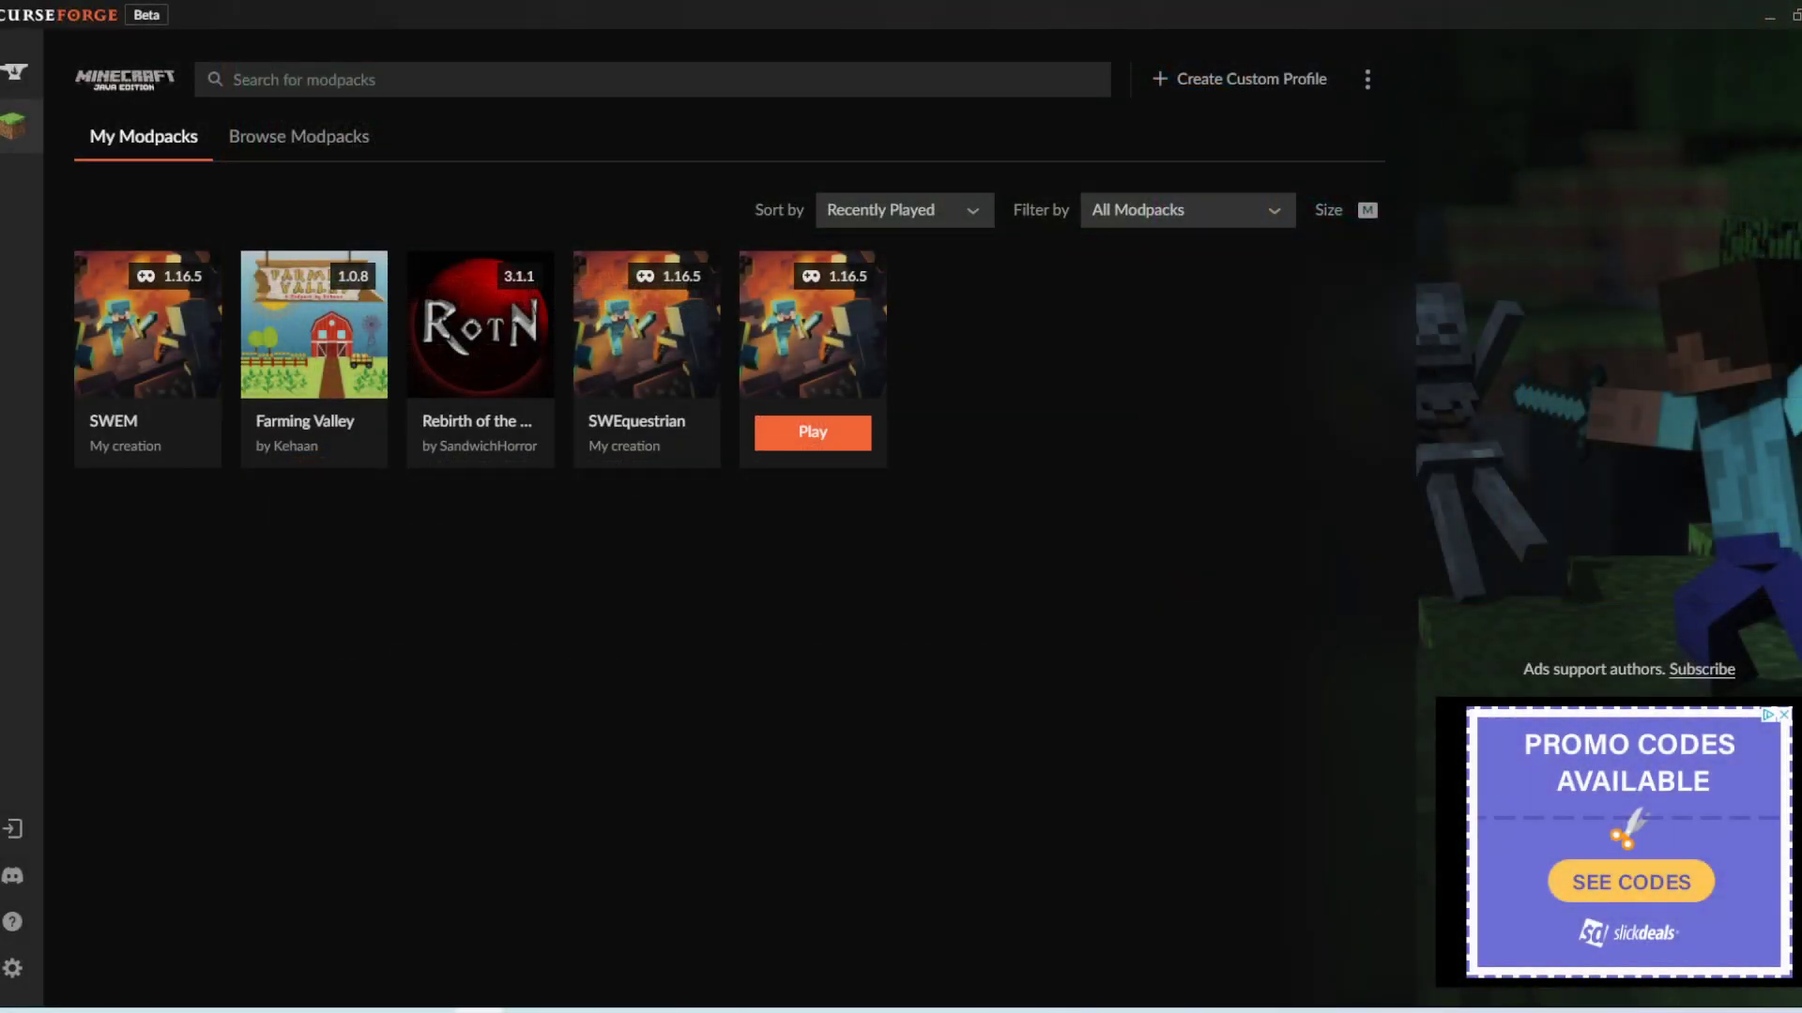
- Install the Star Worm Equestrian mod through CurseForge into the existing Star Worm Equestrian Mod profile
{"action": "right_click", "coordinate": [851, 330]}
{"action": "left_click", "coordinate": [925, 498]}
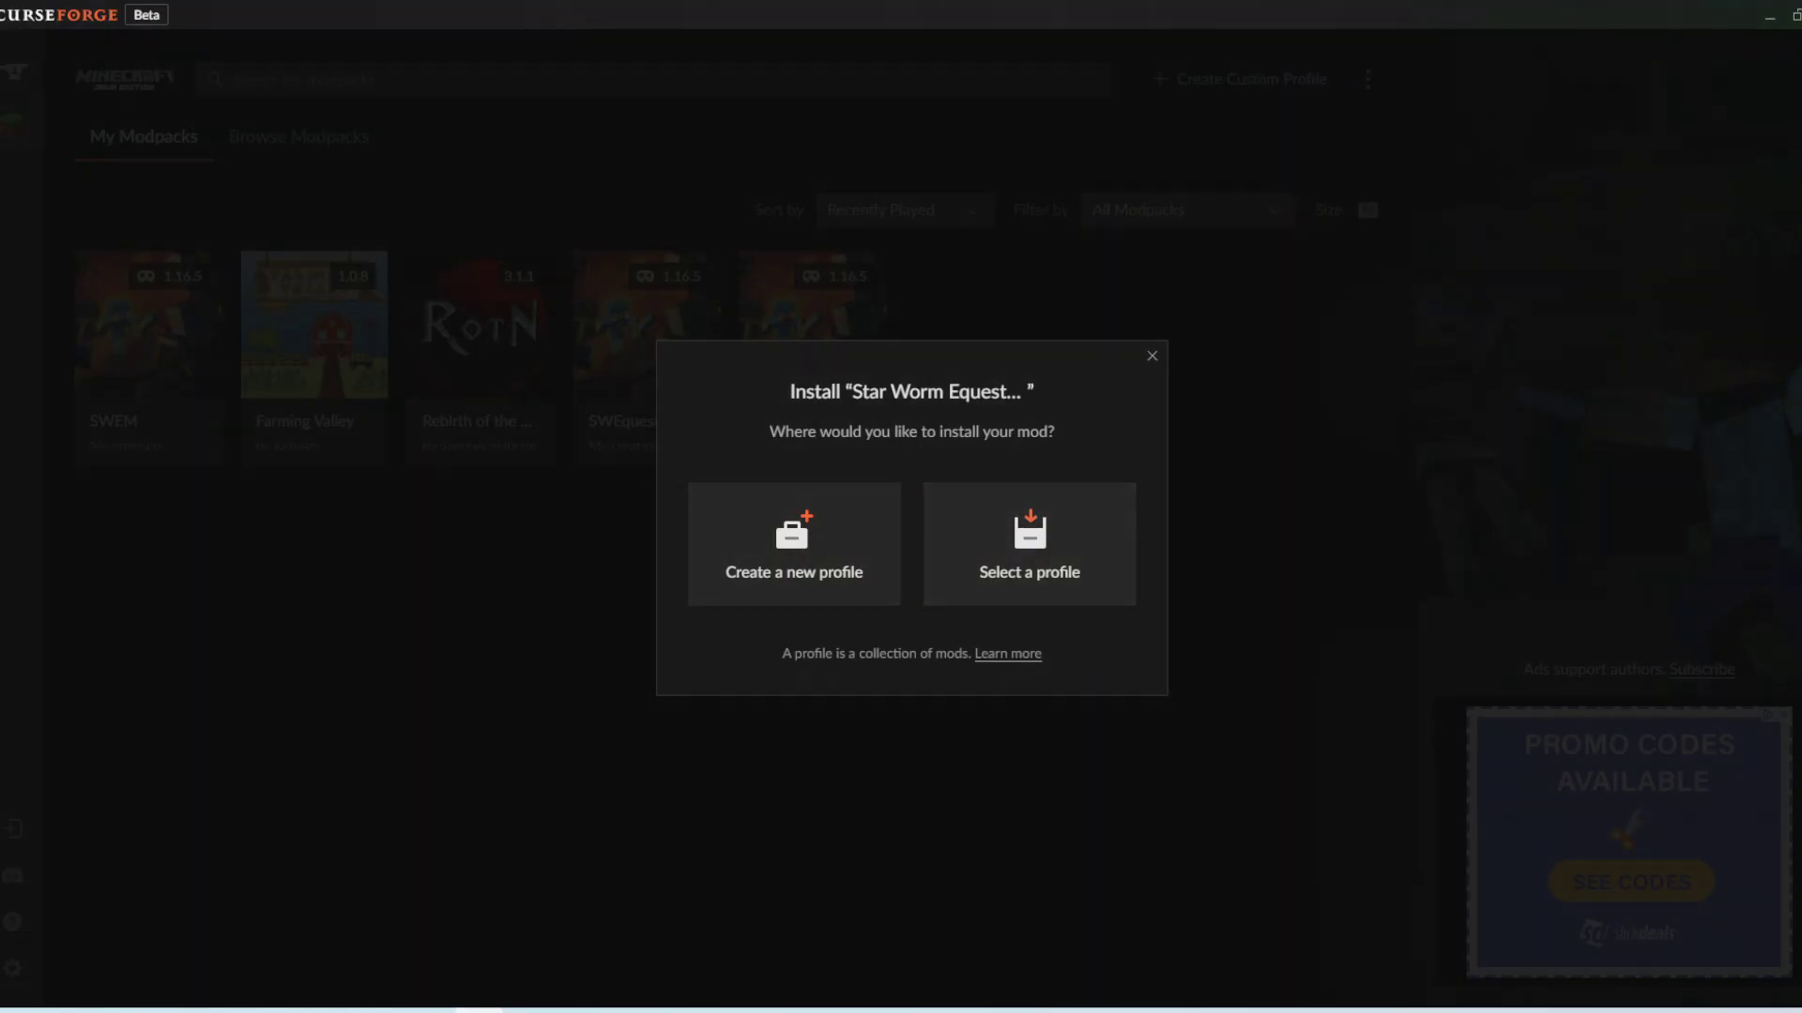
{"action": "left_click", "coordinate": [1030, 544]}
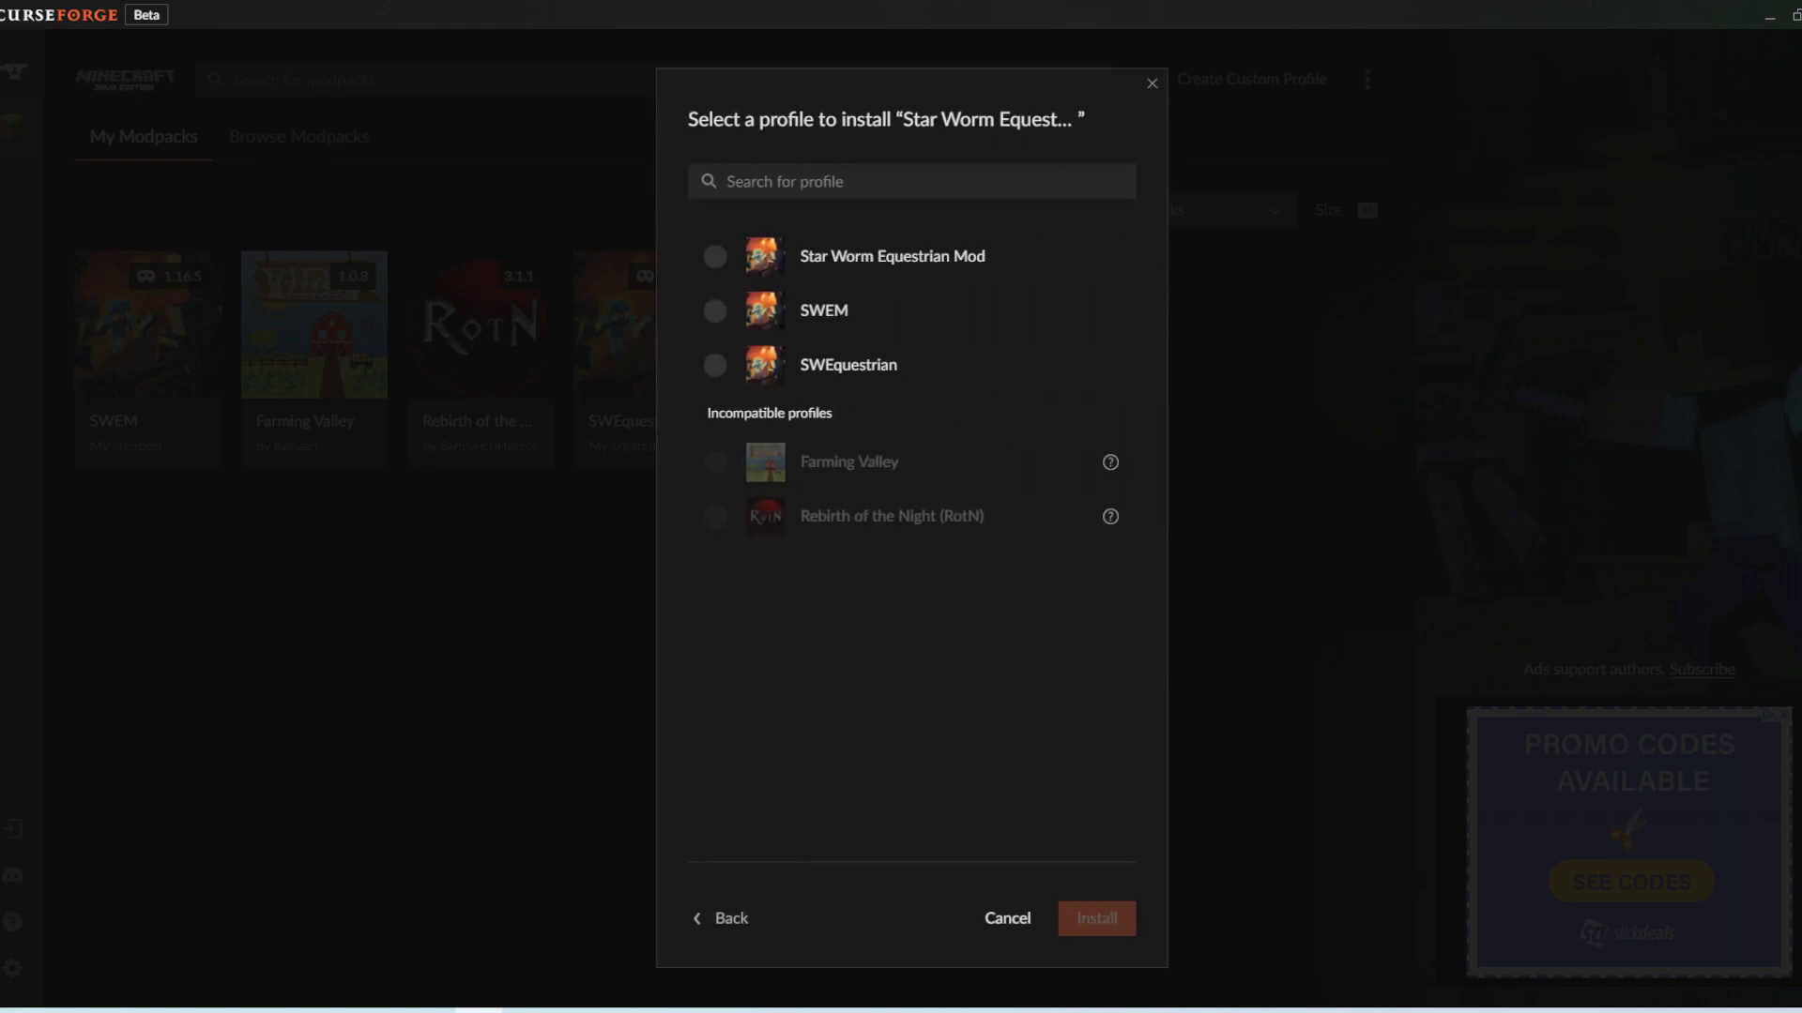
{"action": "left_click", "coordinate": [715, 257]}
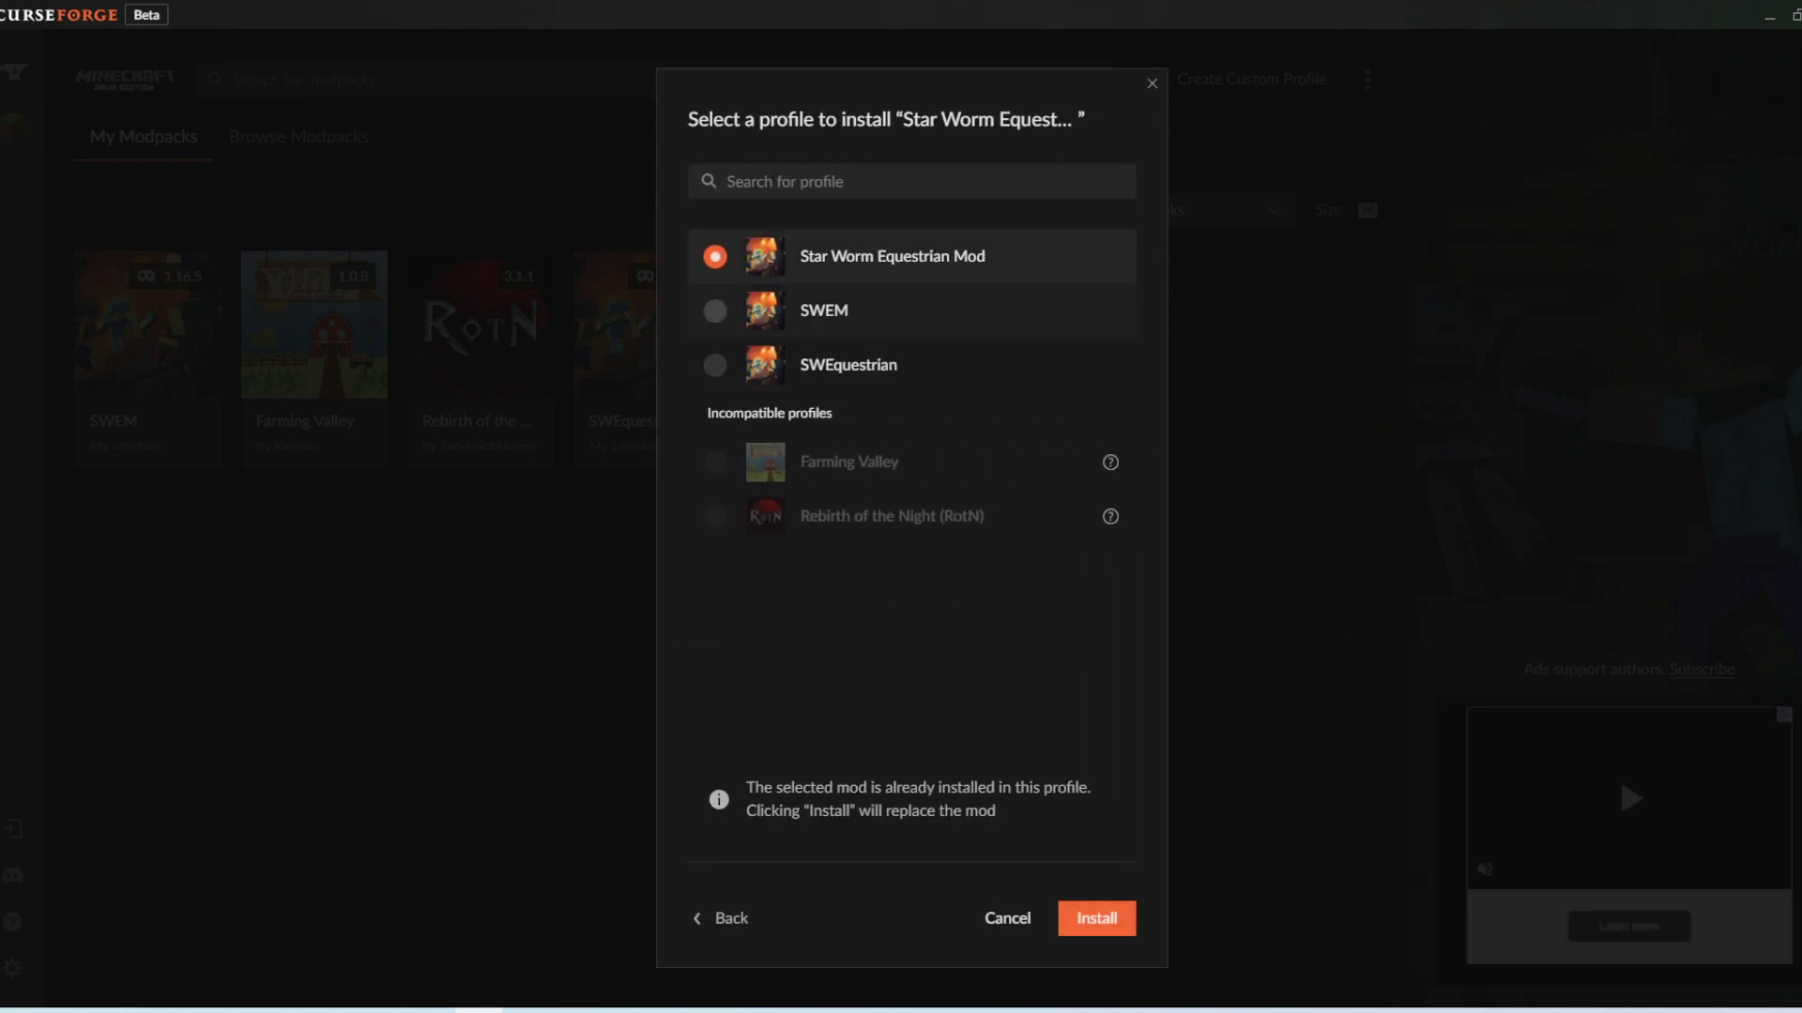
{"action": "key", "text": "Return"}
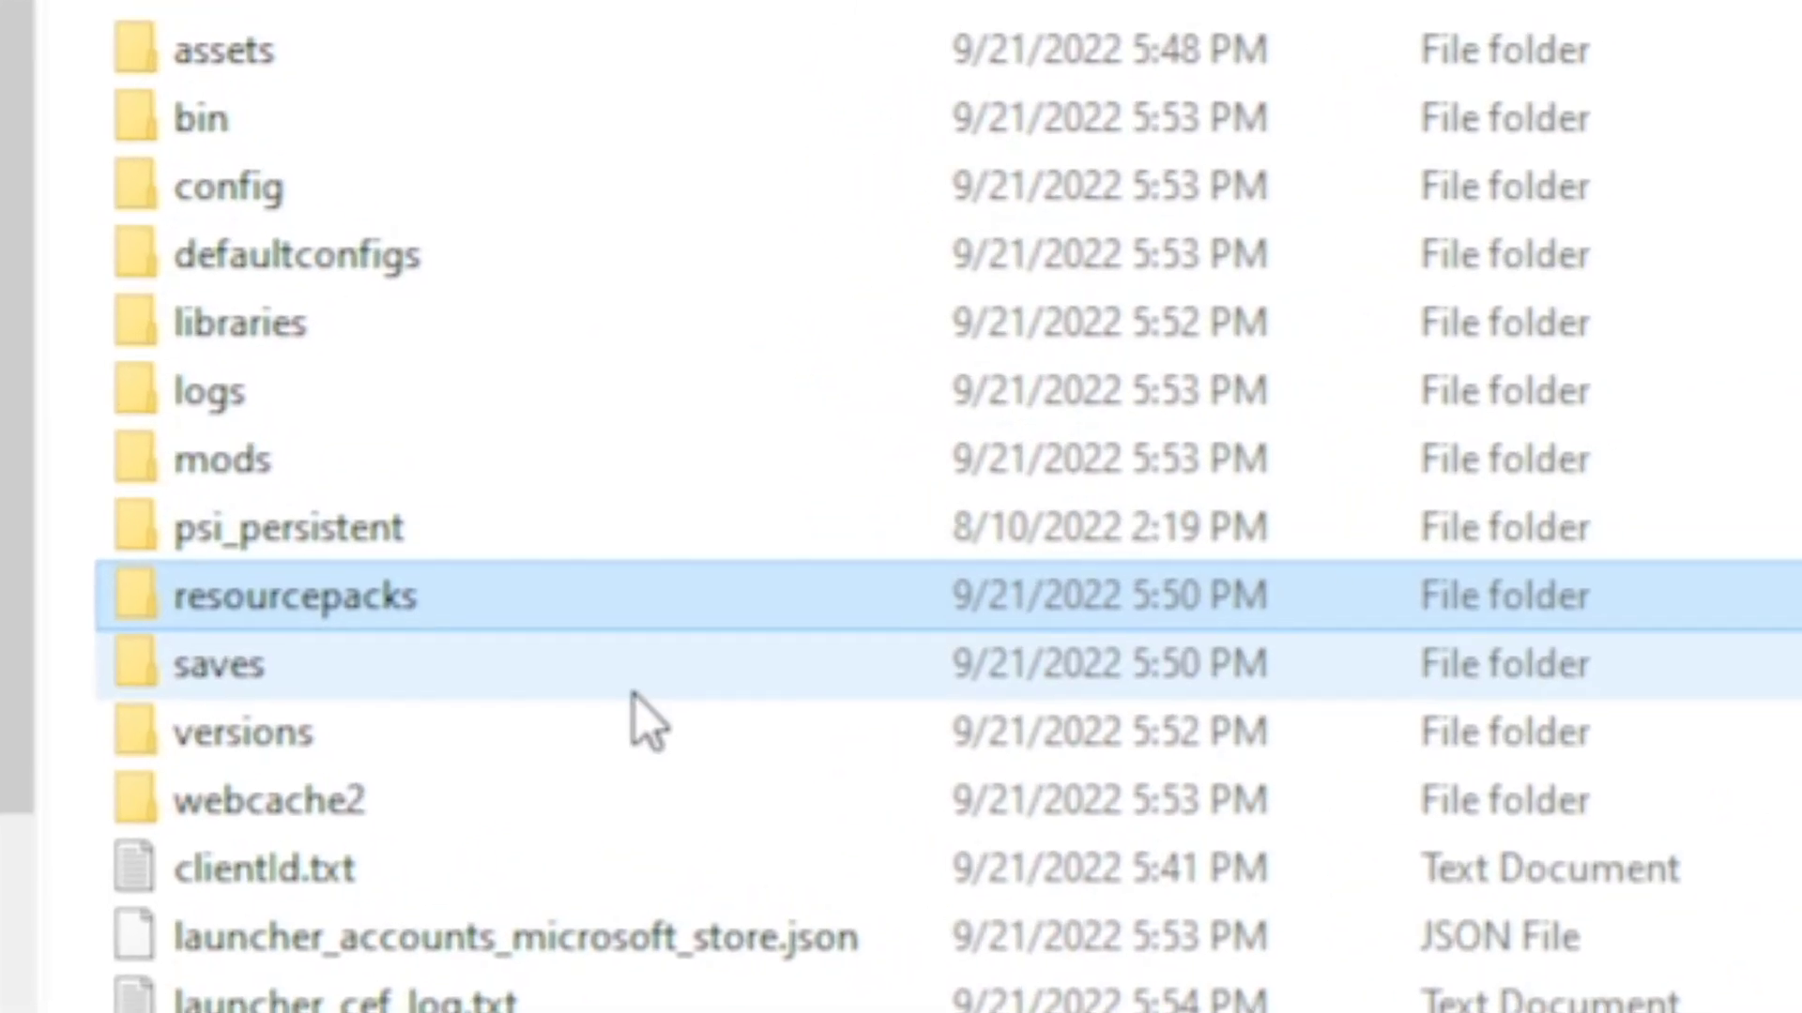
- Paste the copied geckolib-forge, swem and player-animation-lib-forge jar files into the Minecraft game directory's mods folder
{"action": "scroll", "coordinate": [559, 649], "scroll_direction": "down", "scroll_amount": 3}
{"action": "scroll", "coordinate": [558, 644], "scroll_direction": "up", "scroll_amount": 3}
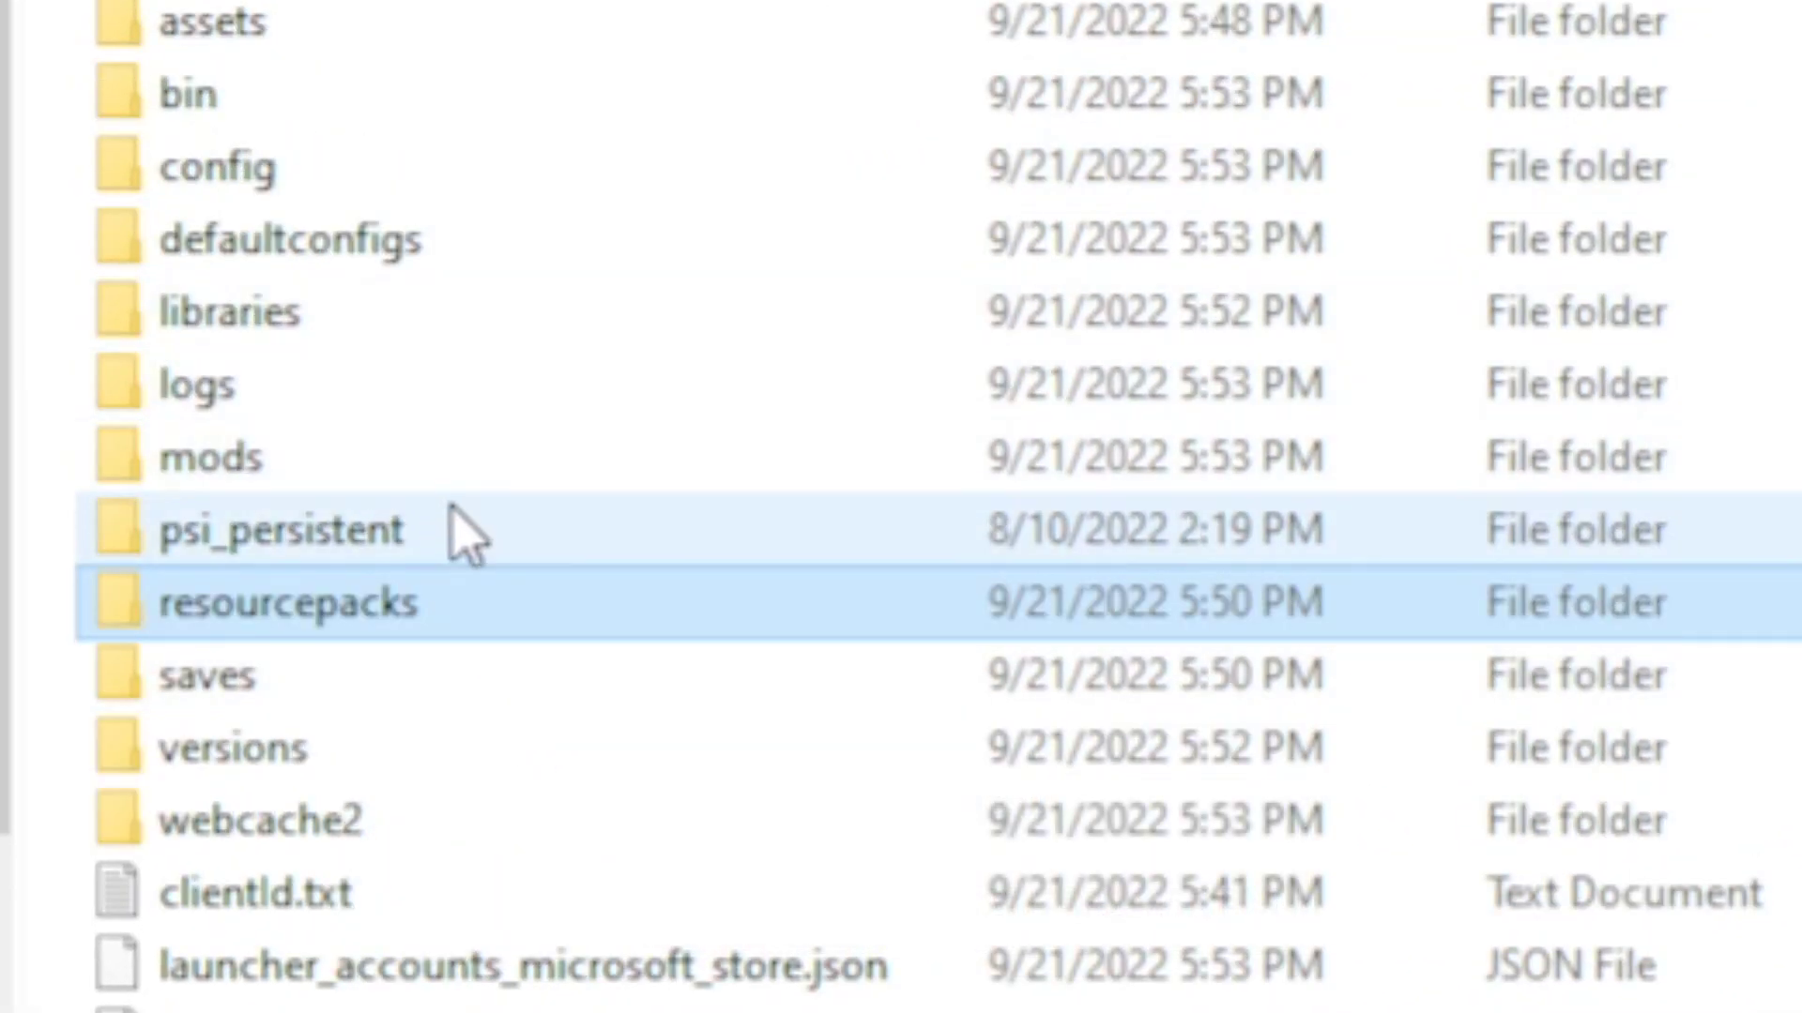
{"action": "left_click", "coordinate": [422, 470]}
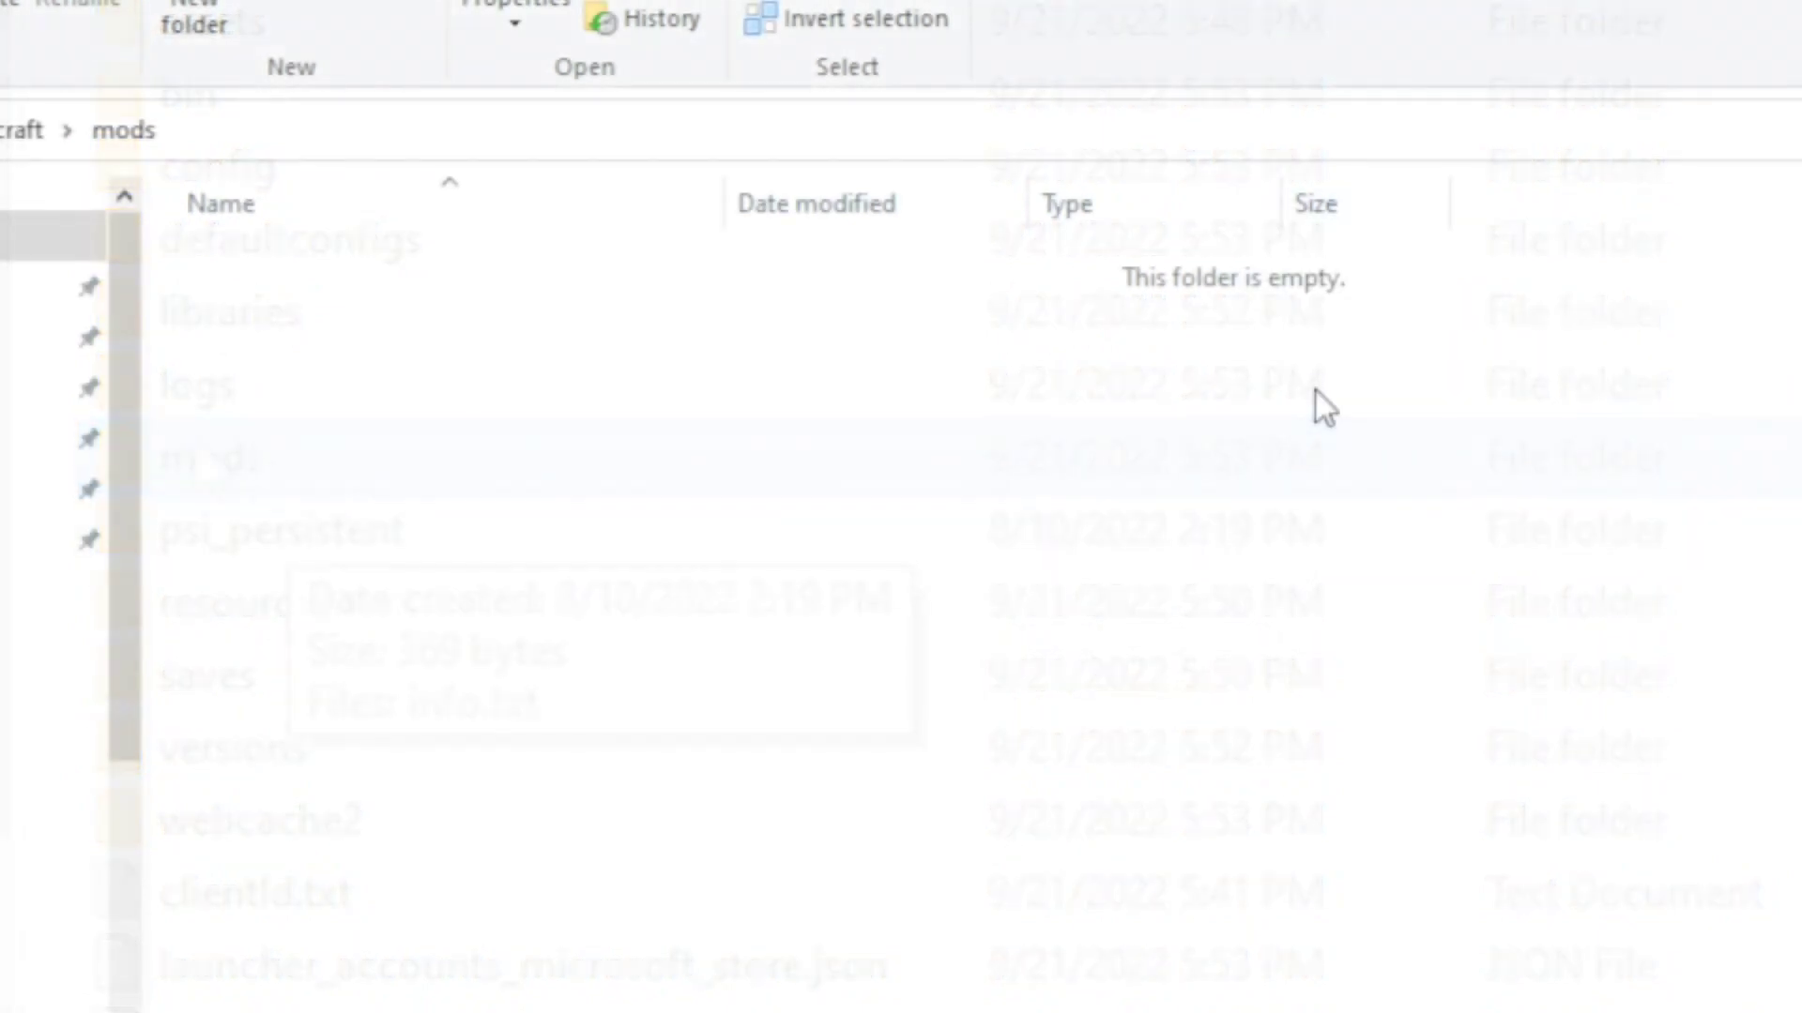
{"action": "key", "text": "ctrl+v"}
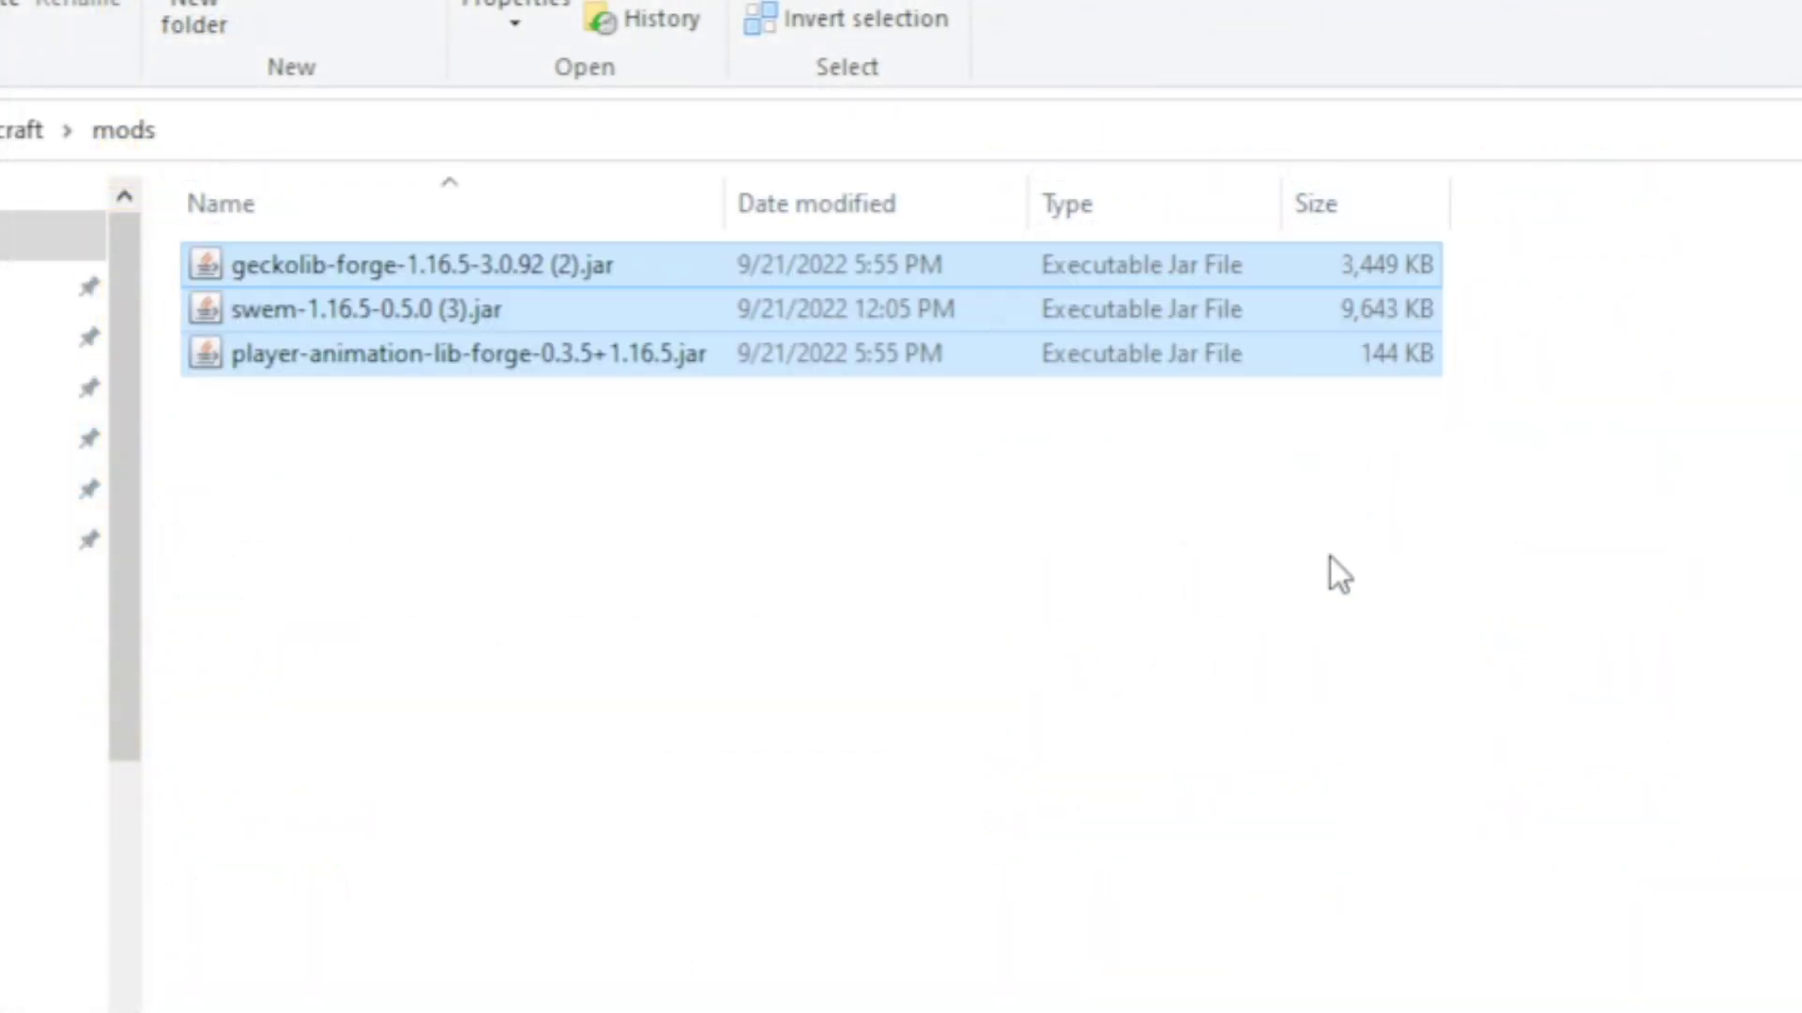
{"action": "left_click", "coordinate": [1283, 499]}
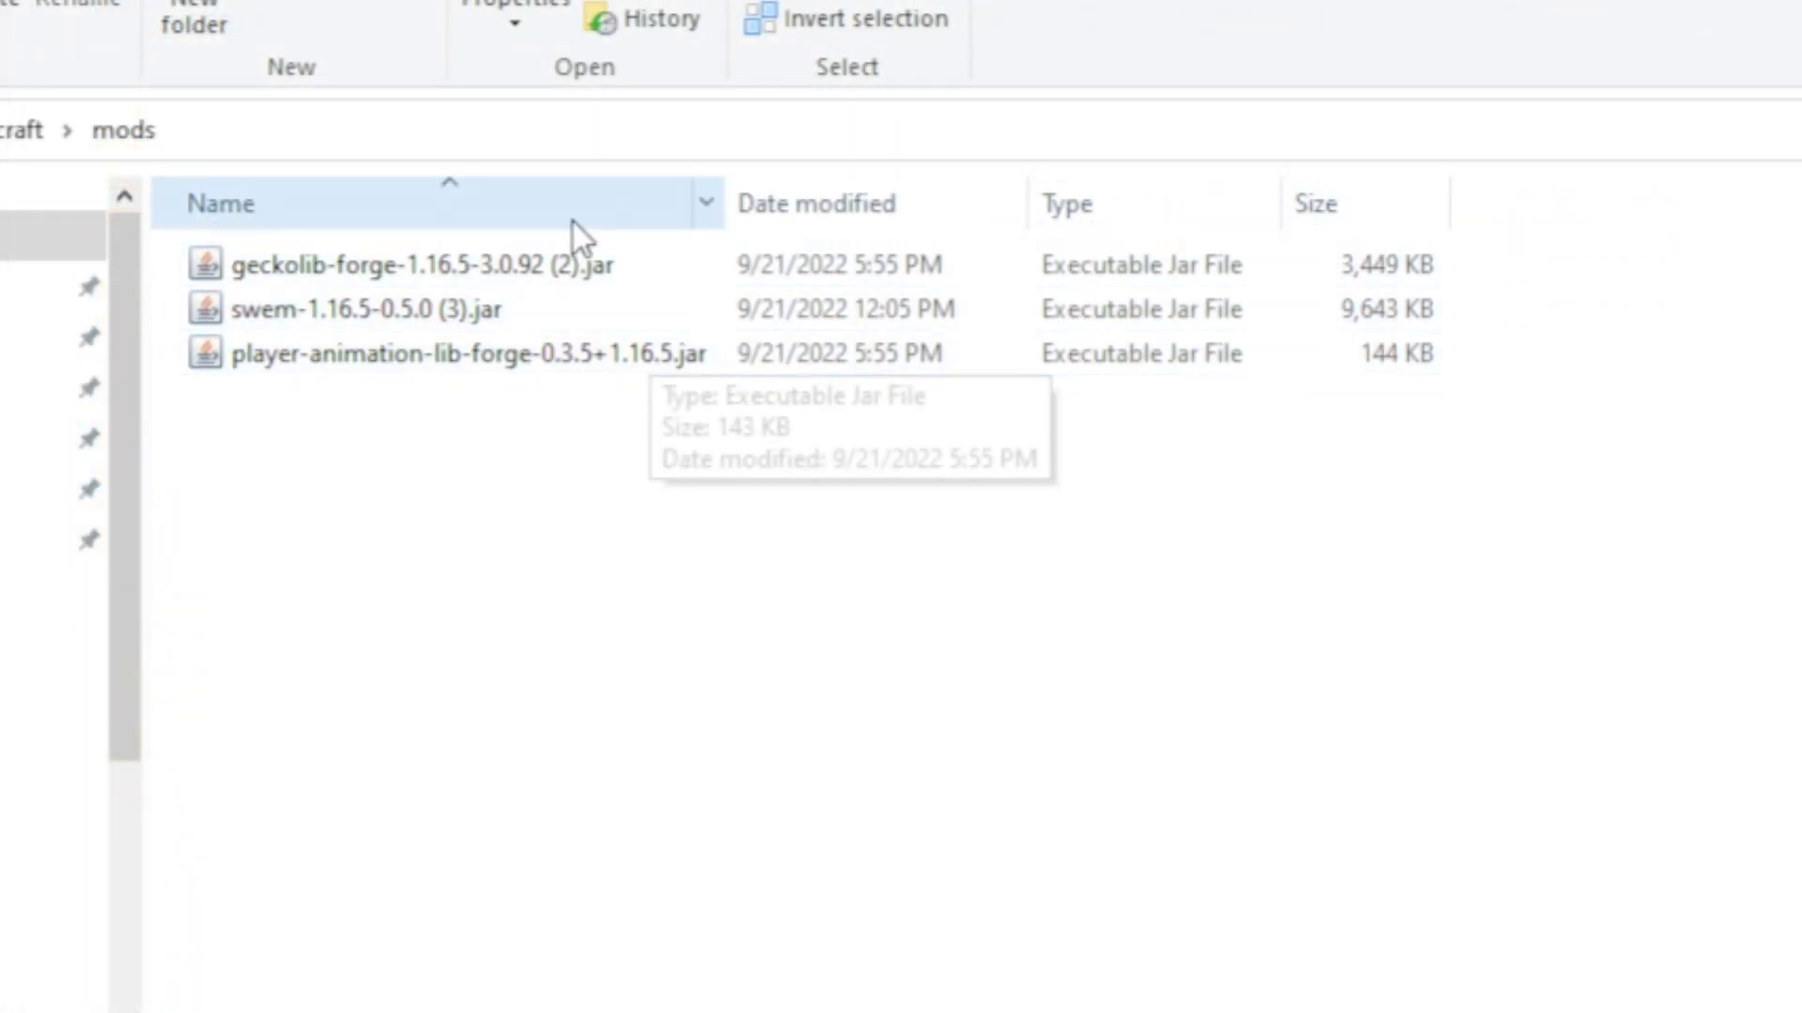